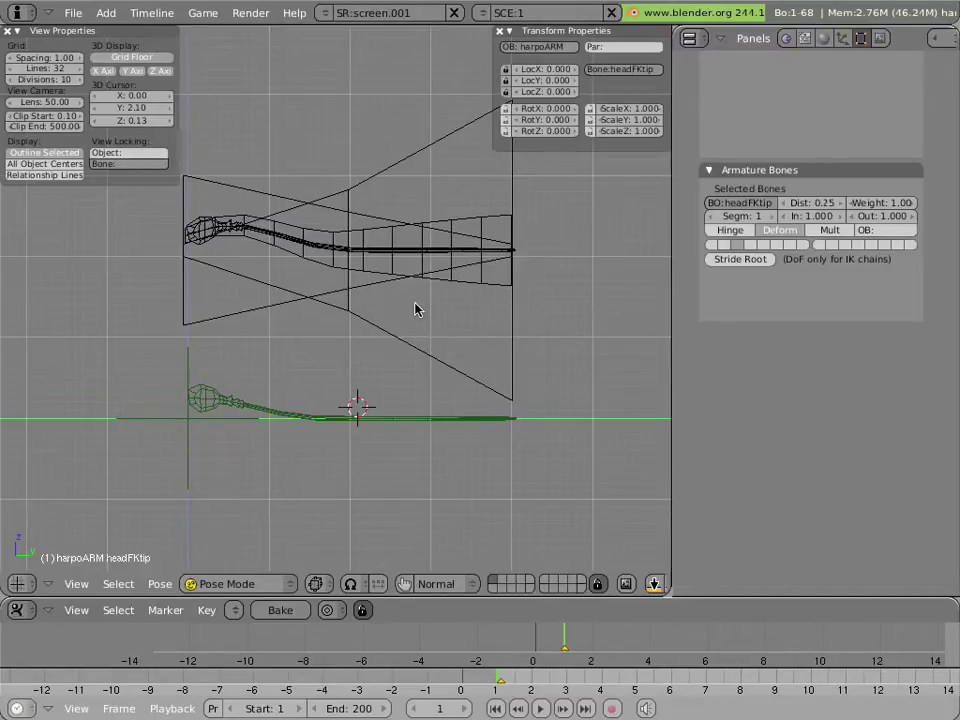
Step: Select the wave lattice SSCwavelat2, then select SSCmesh to show its Mirror, Subsurf and Lattice stack
{"action": "right_click", "coordinate": [199, 231]}
{"action": "right_click", "coordinate": [280, 247]}
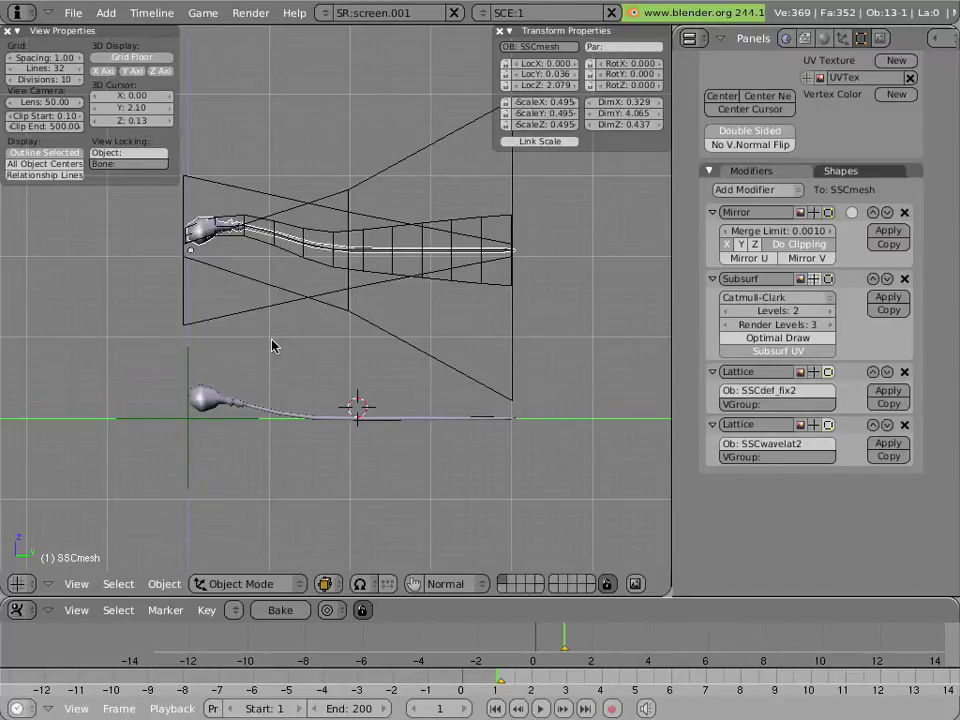
{"action": "key", "text": "alt+a"}
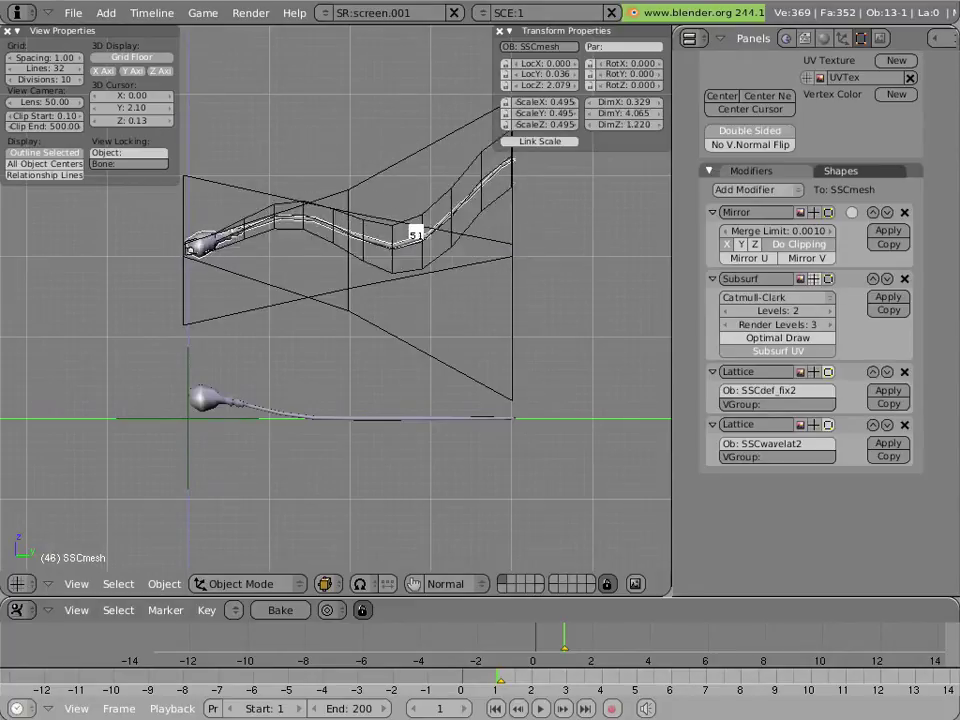
{"action": "key", "text": "Escape"}
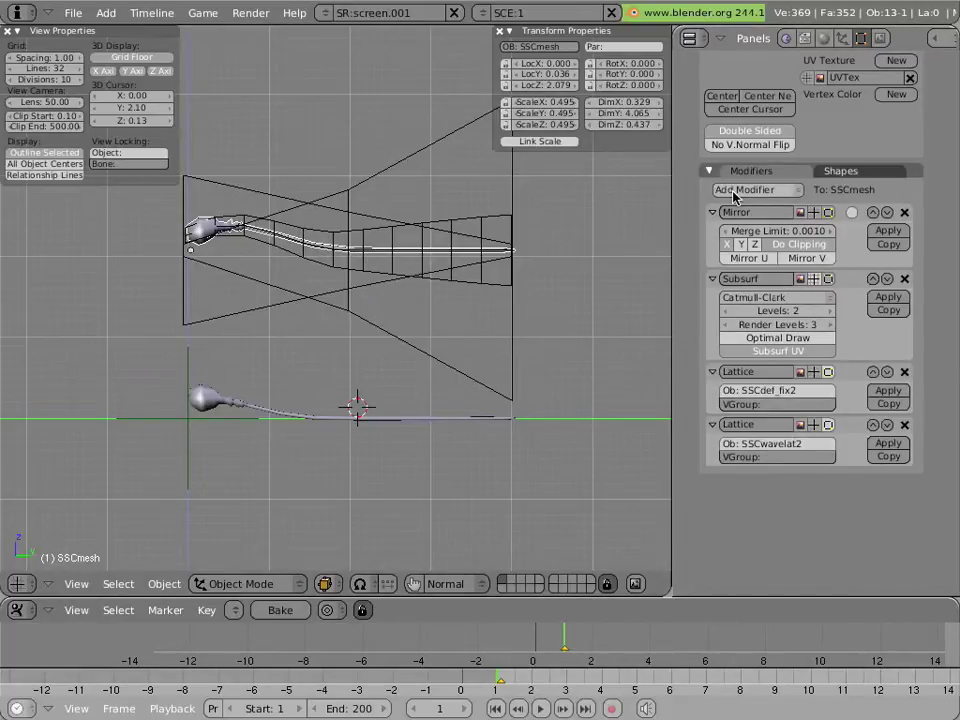
Step: In Edit Mode, select a vertex on the sperm's head and start moving it, then cancel
{"action": "middle_click_drag", "start_coordinate": [298, 264], "coordinate": [221, 268]}
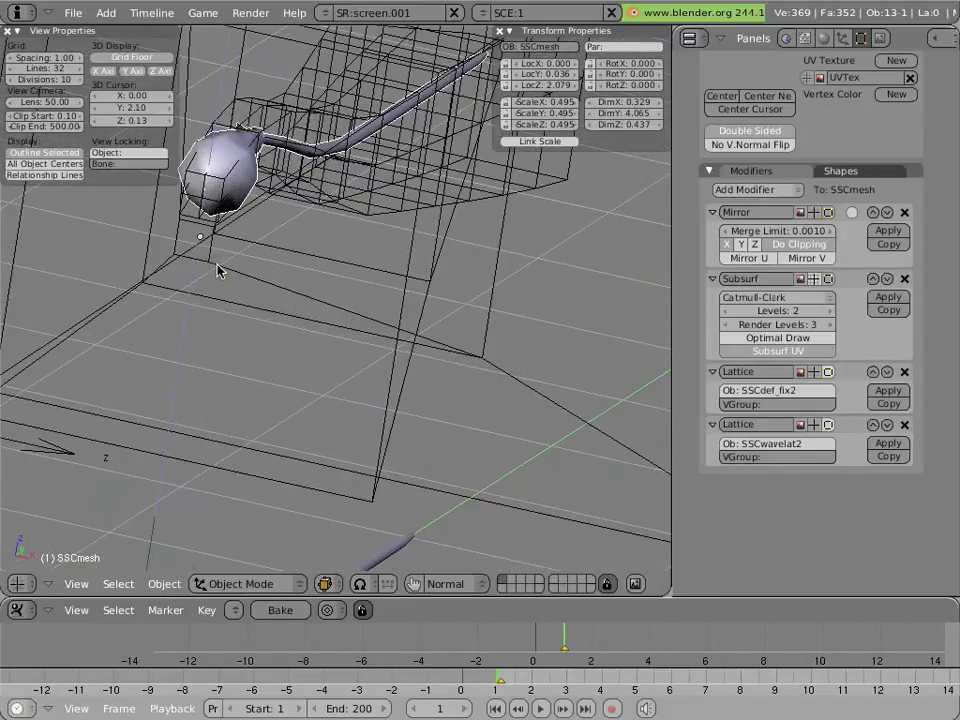
{"action": "key", "text": "Tab"}
{"action": "scroll", "coordinate": [222, 270], "scroll_direction": "up", "scroll_amount": 5}
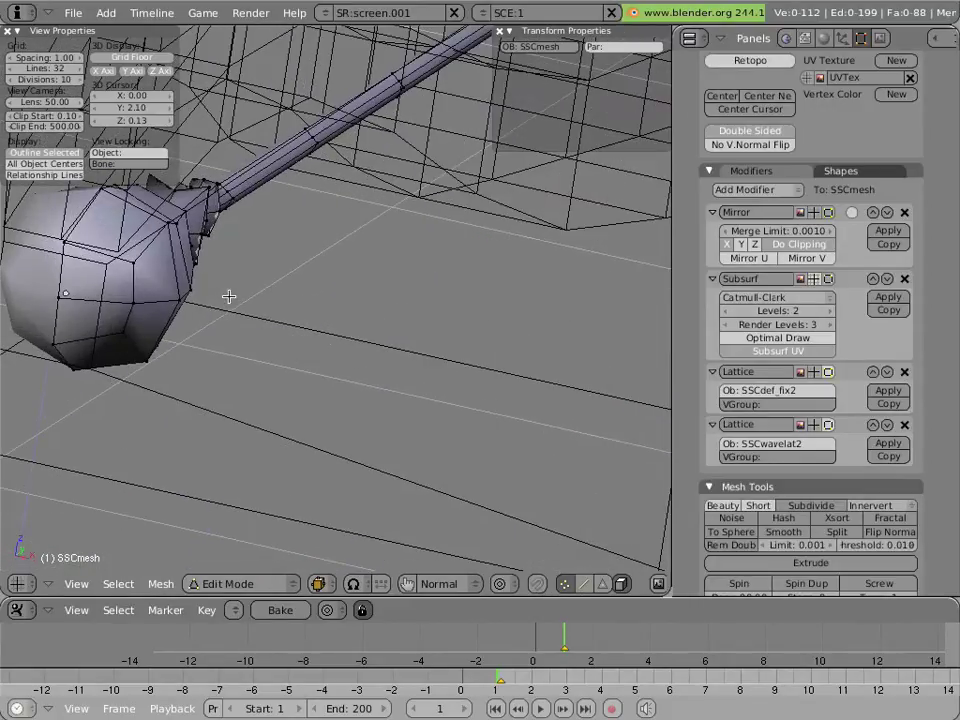
{"action": "middle_click_drag", "start_coordinate": [226, 288], "coordinate": [236, 298]}
{"action": "right_click", "coordinate": [242, 304]}
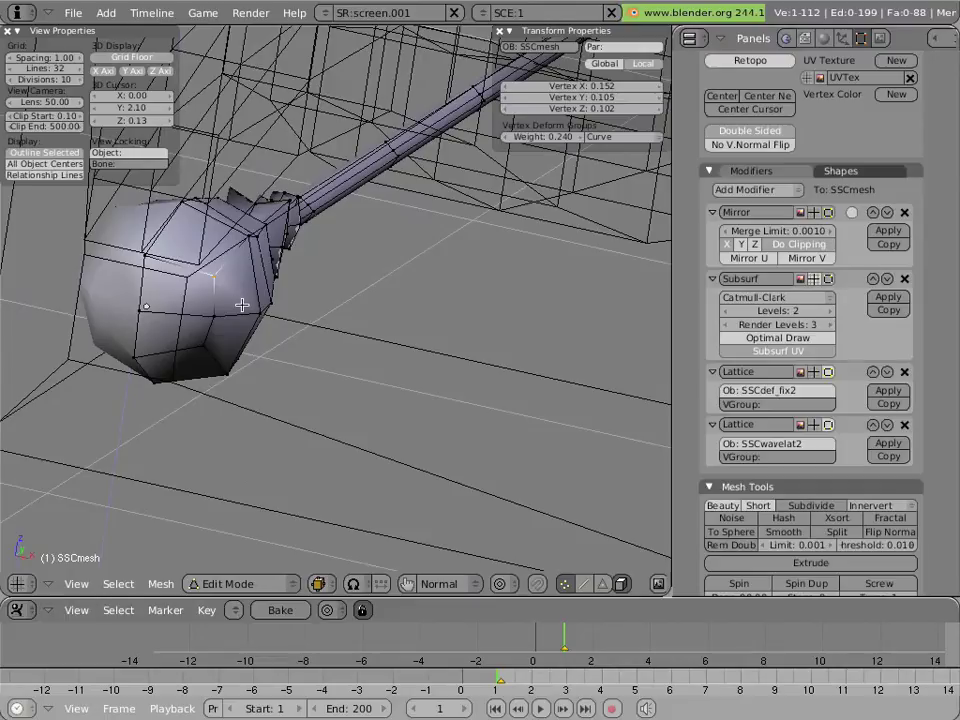
{"action": "key", "text": "g"}
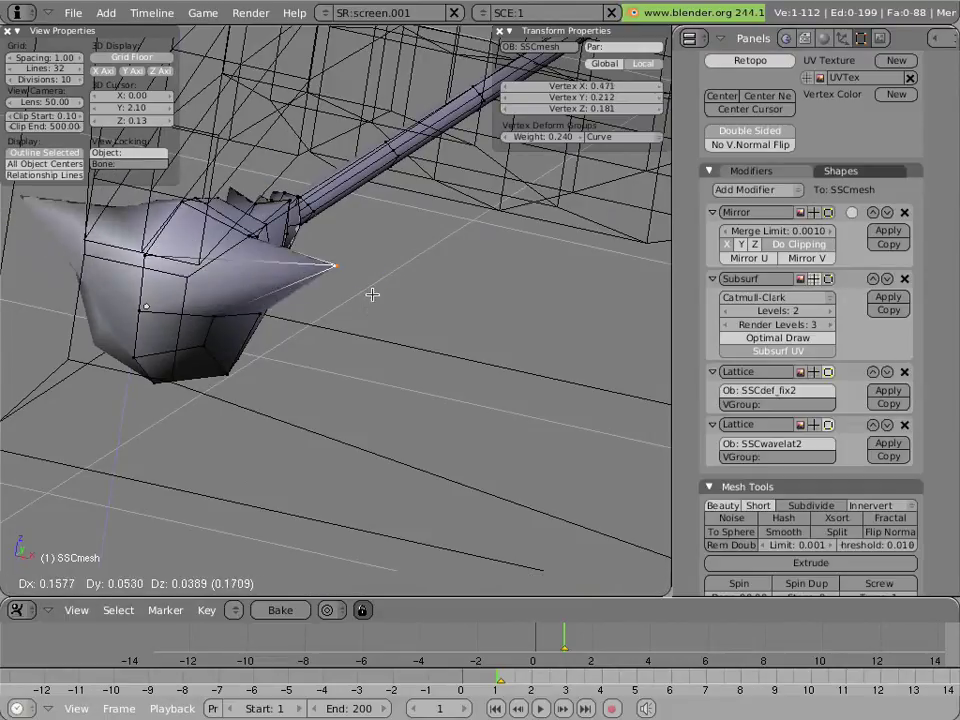
{"action": "key", "text": "Escape"}
Step: Return to Object Mode and display the mesh smoothly subdivided with Shift+O
{"action": "key", "text": "Tab"}
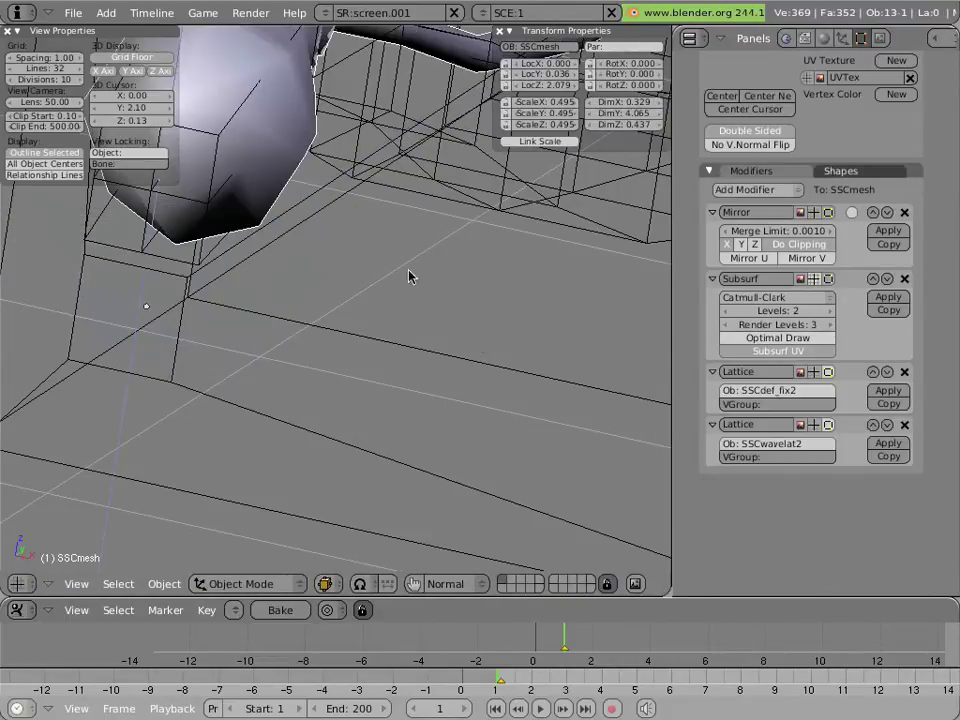
{"action": "key", "text": "shift+o"}
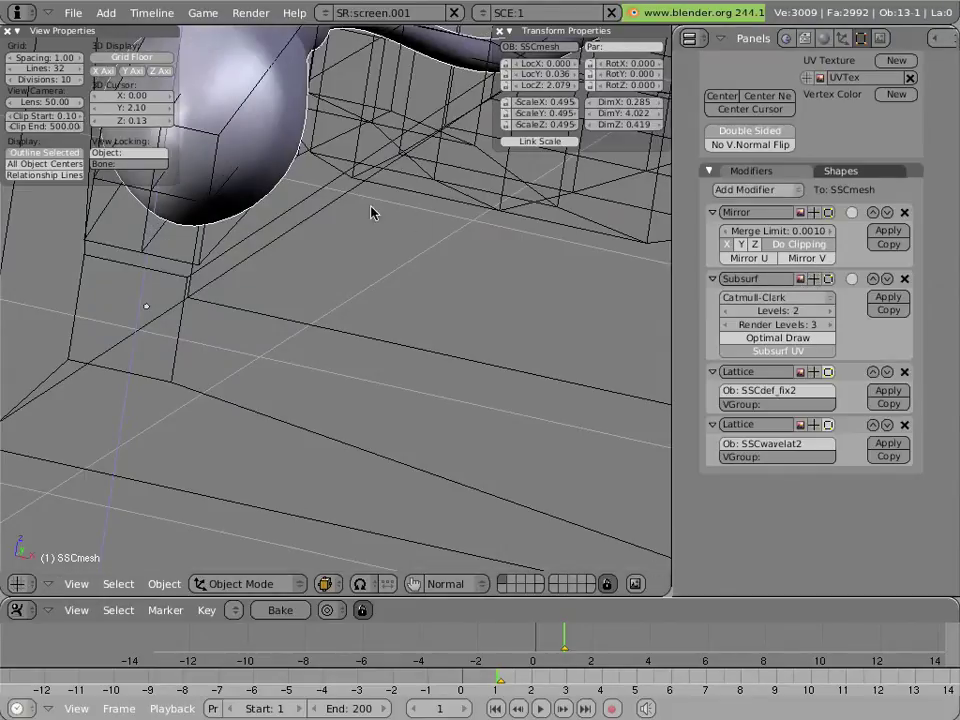
{"action": "scroll", "coordinate": [370, 212], "scroll_direction": "down", "scroll_amount": 3}
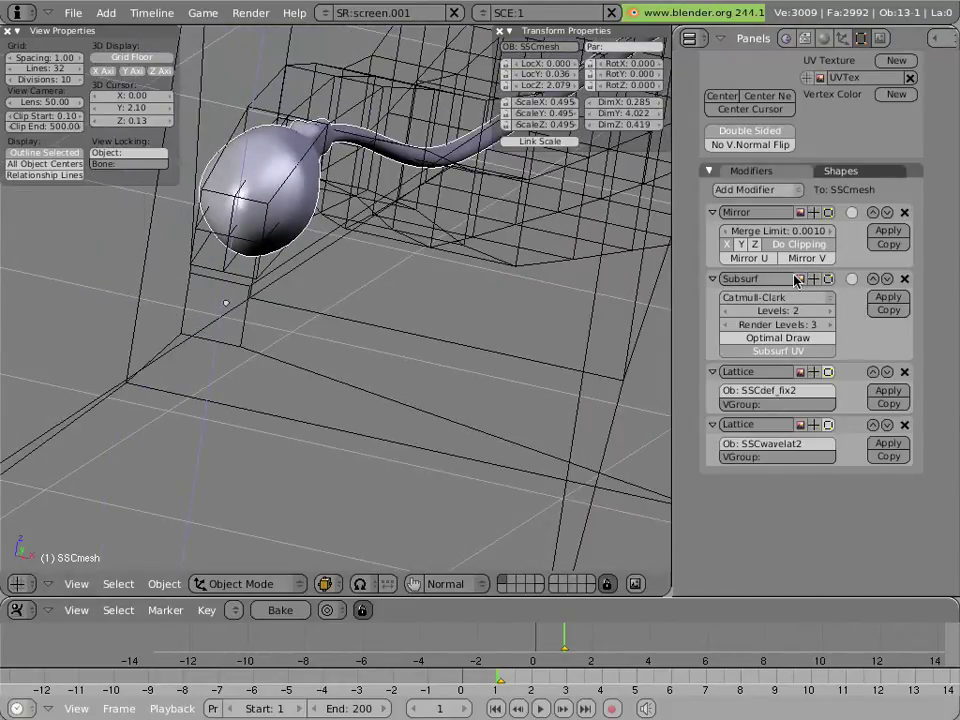
Step: Toggle Subsurf's viewport display off and on twice, keep it on, then view from the Numpad 3 side
{"action": "left_click", "coordinate": [813, 279]}
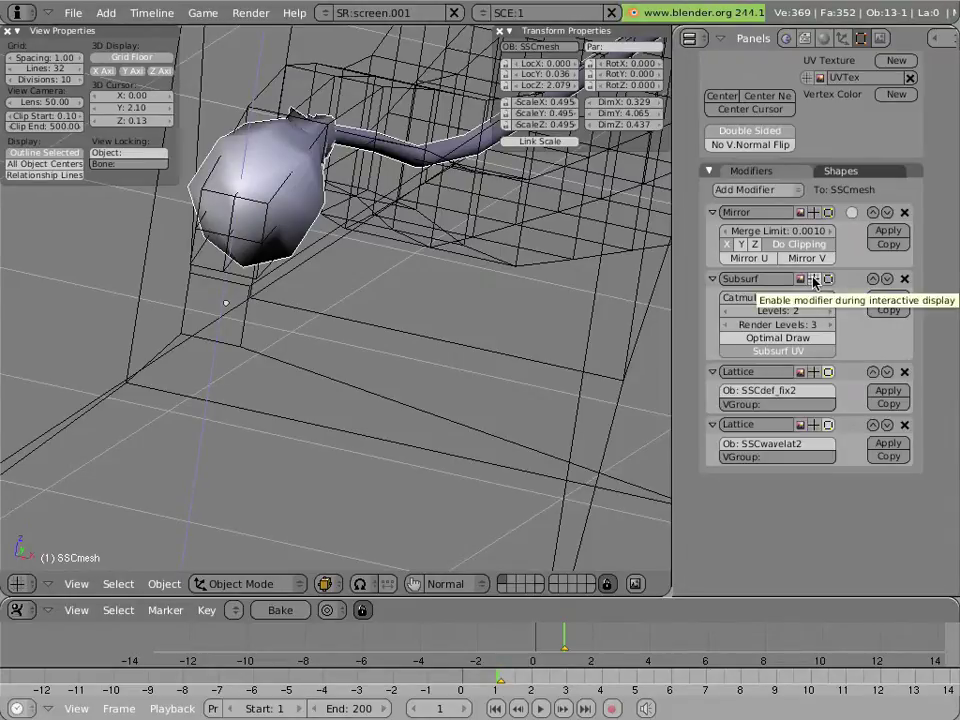
{"action": "left_click", "coordinate": [813, 280]}
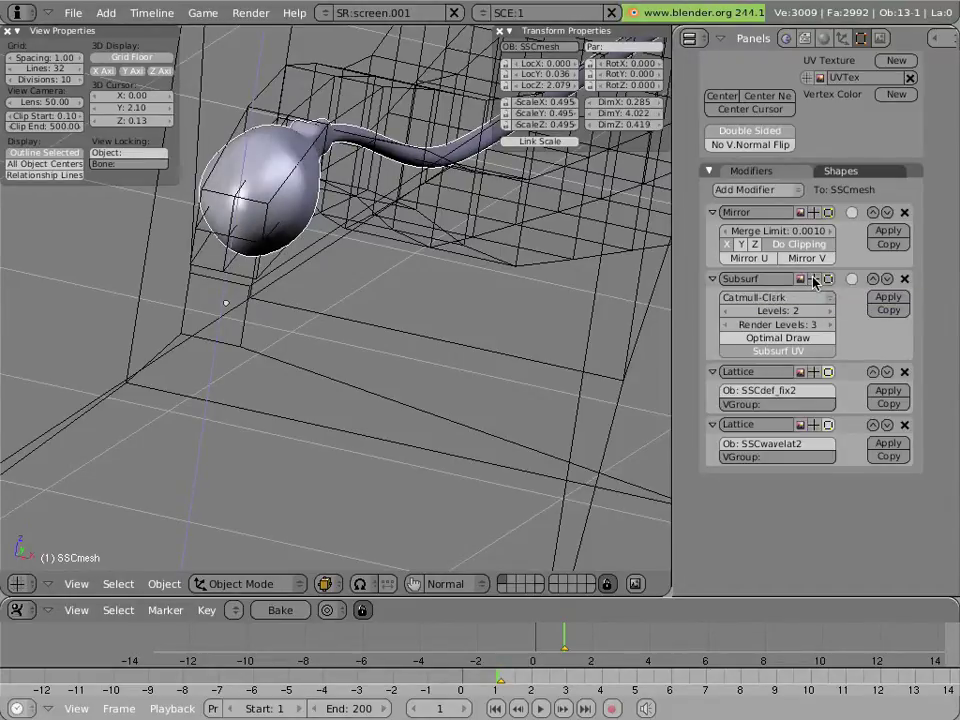
{"action": "left_click", "coordinate": [813, 280]}
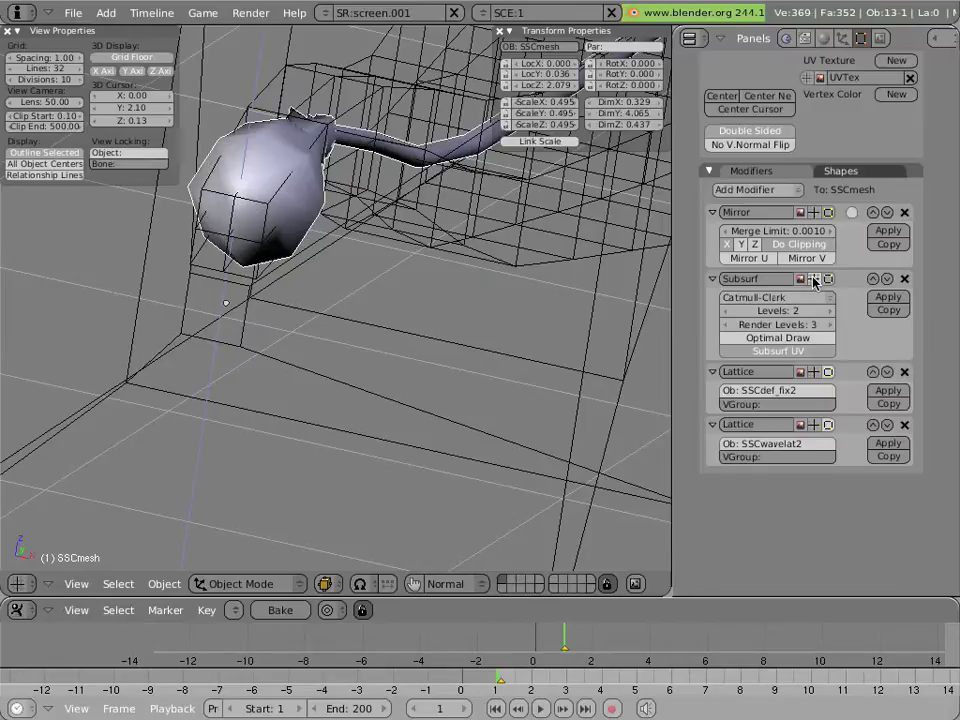
{"action": "left_click", "coordinate": [813, 280]}
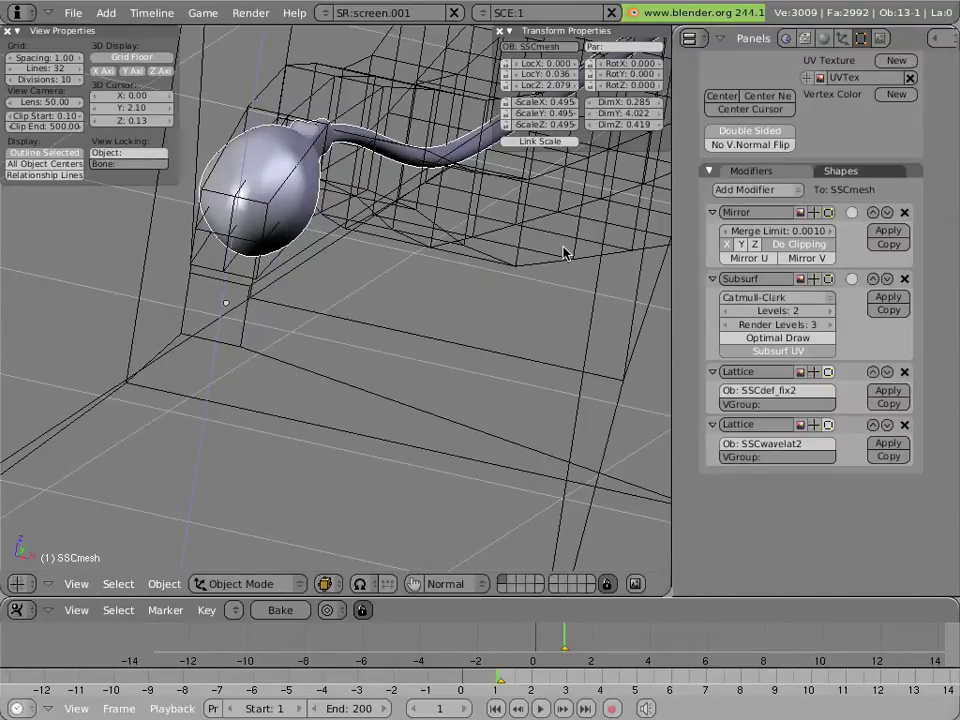
{"action": "key", "text": "KP_3"}
{"action": "scroll", "coordinate": [486, 274], "scroll_direction": "down", "scroll_amount": 3}
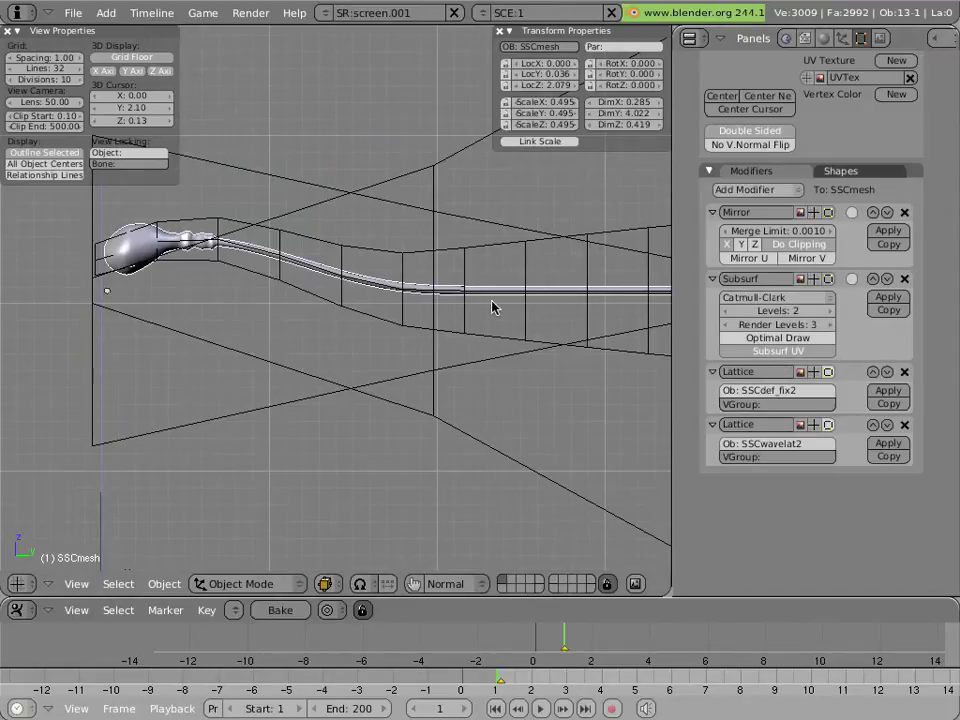
Step: Switch off the Lattice modifiers' viewport effect, previewing playback, and bring up the Add Modifier list
{"action": "key", "text": "alt+a"}
{"action": "key", "text": "Escape"}
{"action": "left_click", "coordinate": [816, 373]}
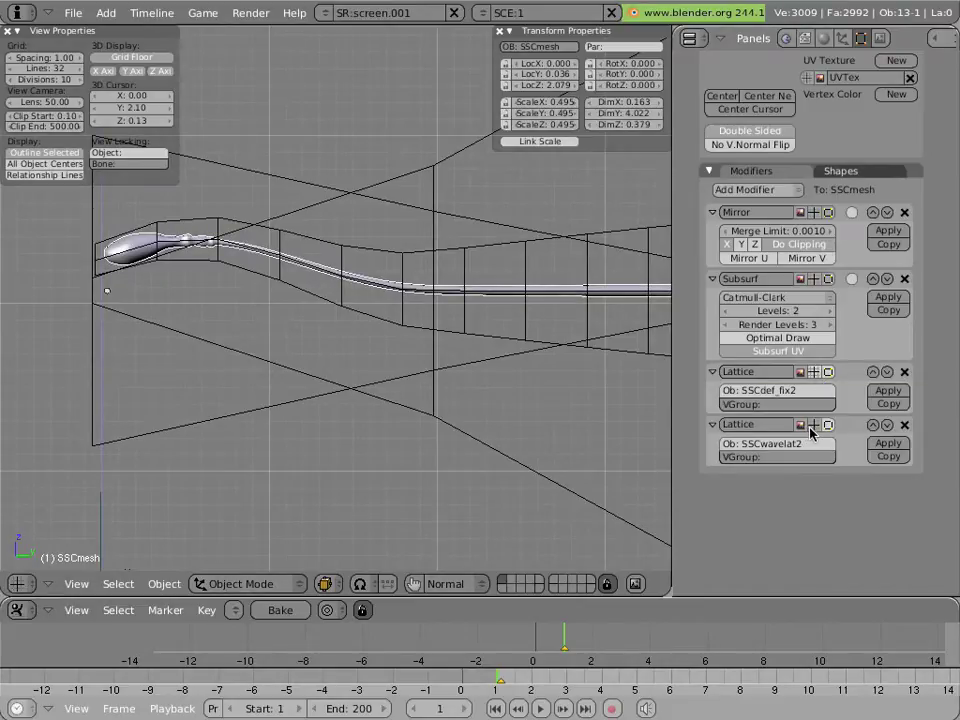
{"action": "key", "text": "alt+a"}
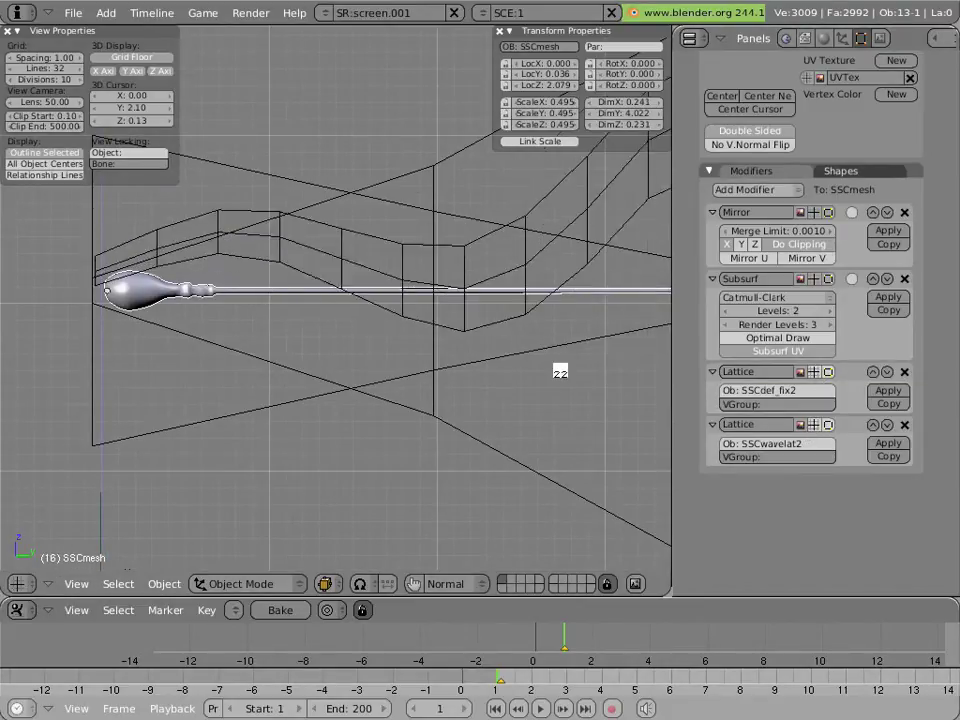
{"action": "key", "text": "Escape"}
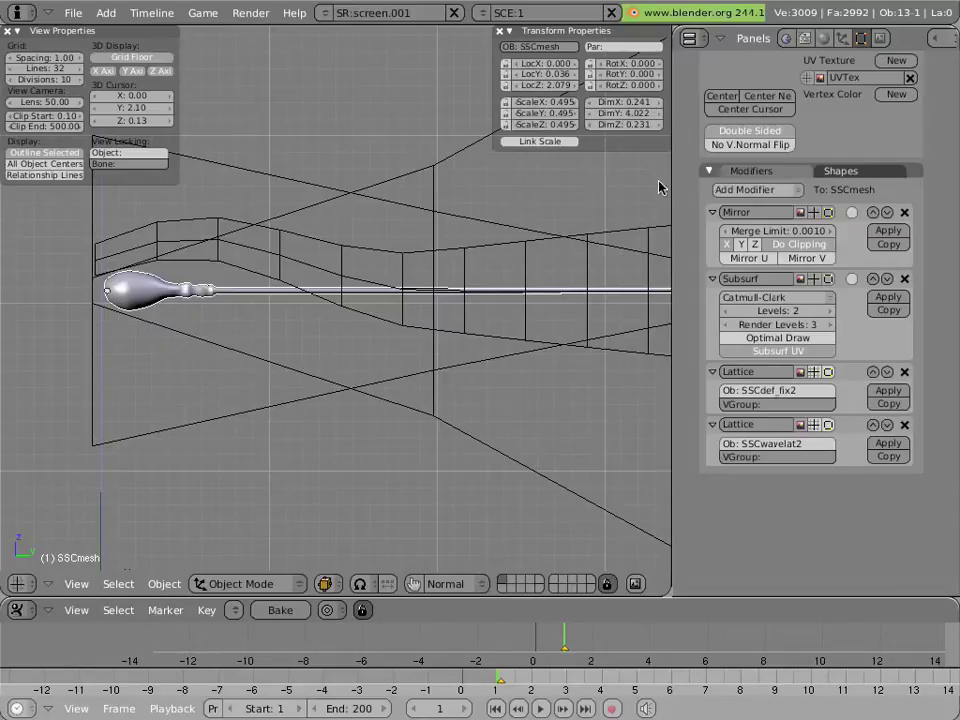
{"action": "left_click", "coordinate": [780, 189]}
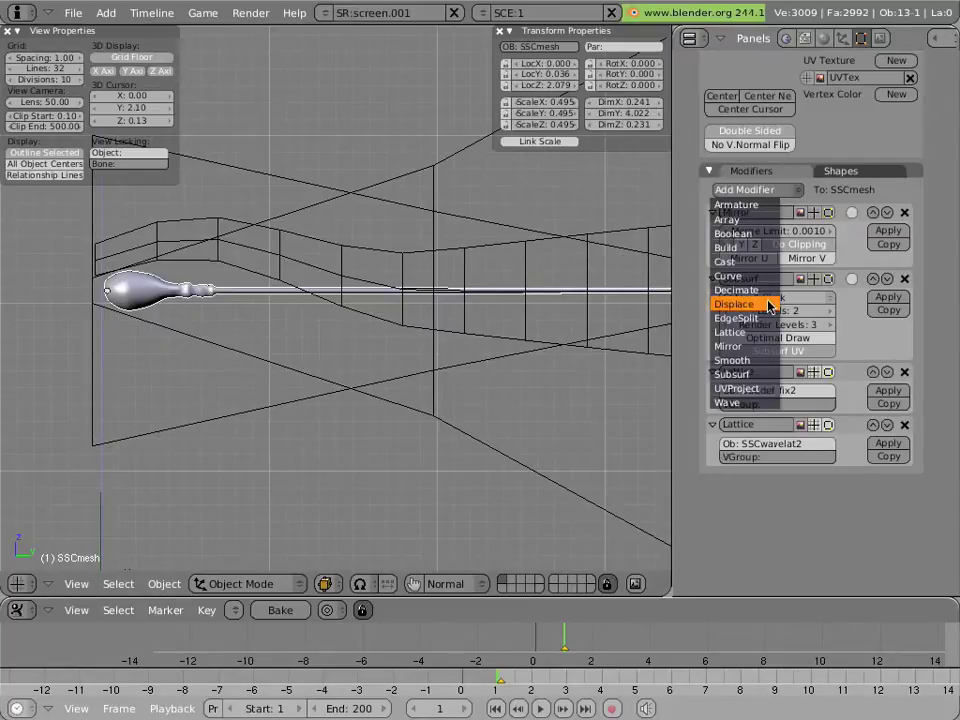
Step: Add a Wave modifier to SSCmesh, preview it, scrub to frame 5 and back to frame 1
{"action": "left_click", "coordinate": [729, 402]}
{"action": "key", "text": "alt+a"}
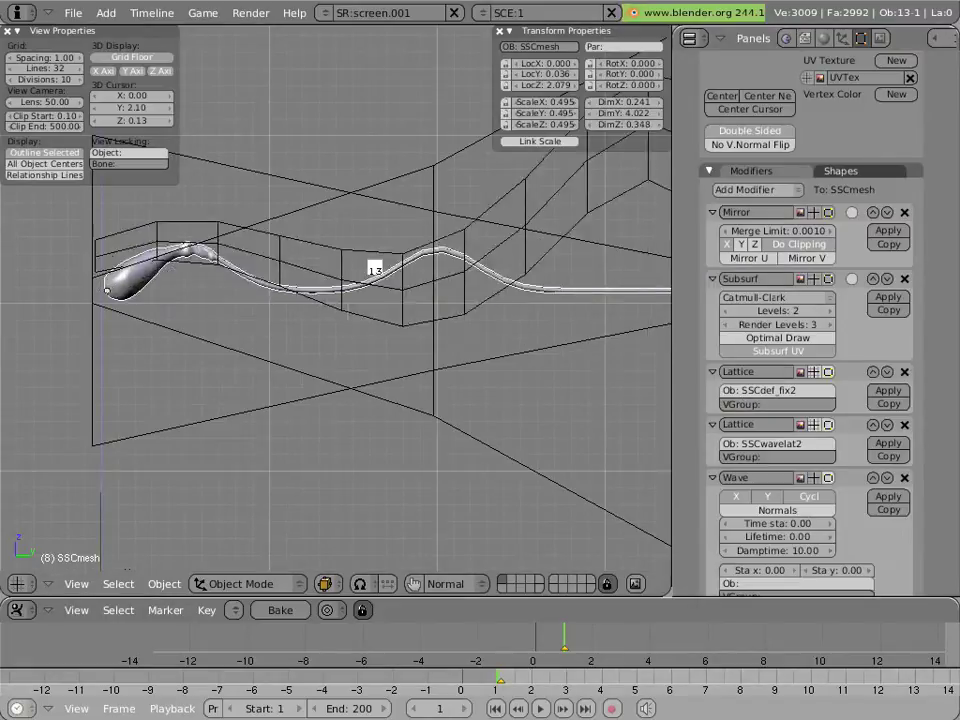
{"action": "key", "text": "Escape"}
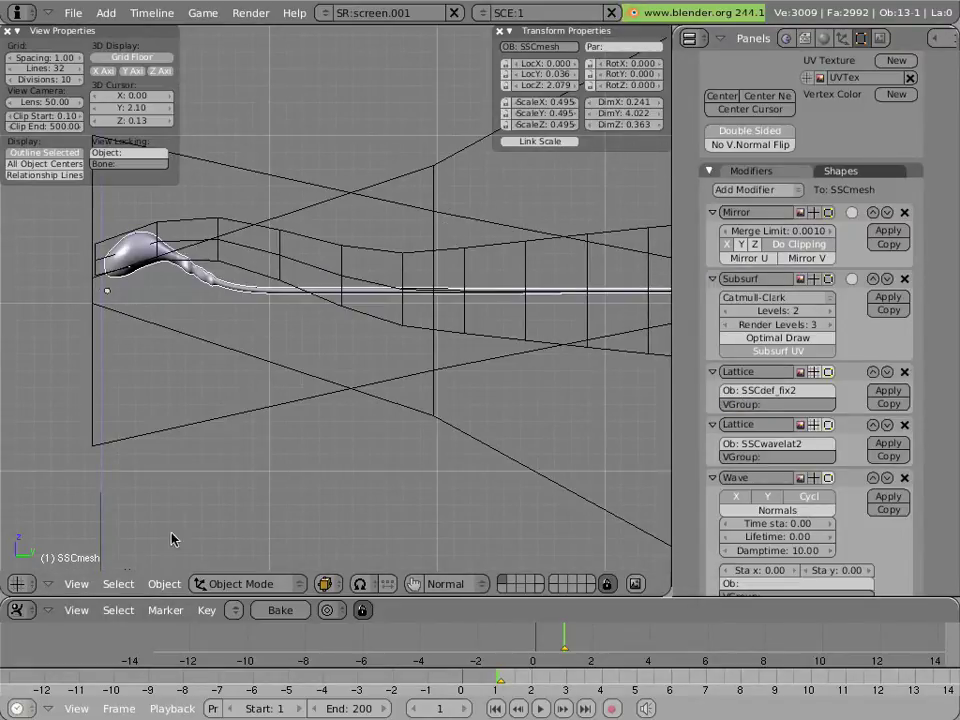
{"action": "middle_click_drag", "start_coordinate": [399, 636], "coordinate": [330, 650]}
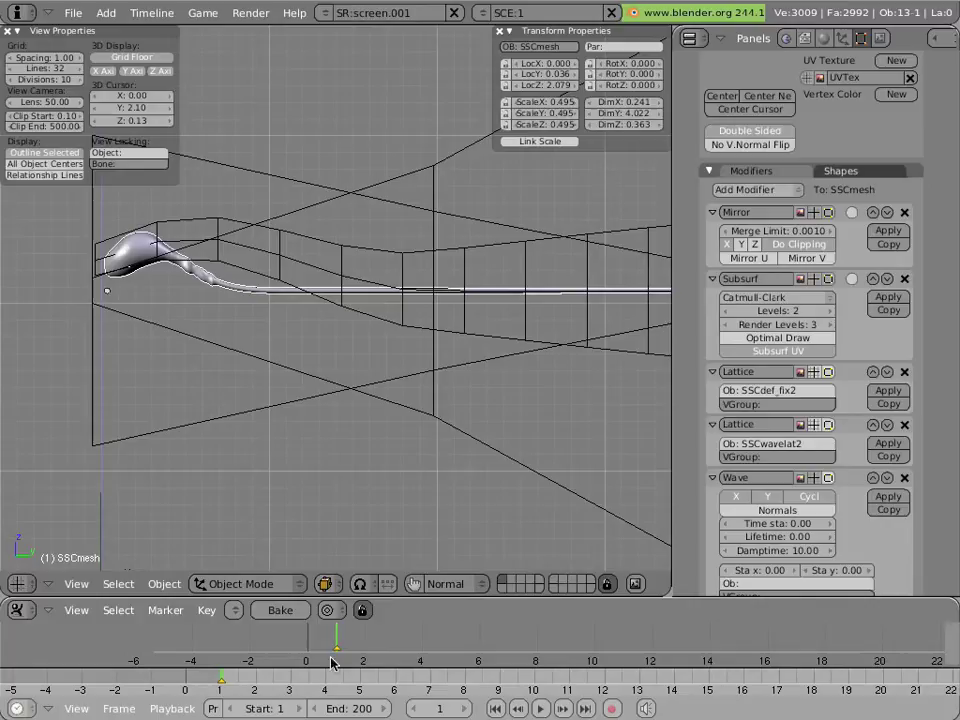
{"action": "left_click_drag", "start_coordinate": [322, 650], "coordinate": [585, 655]}
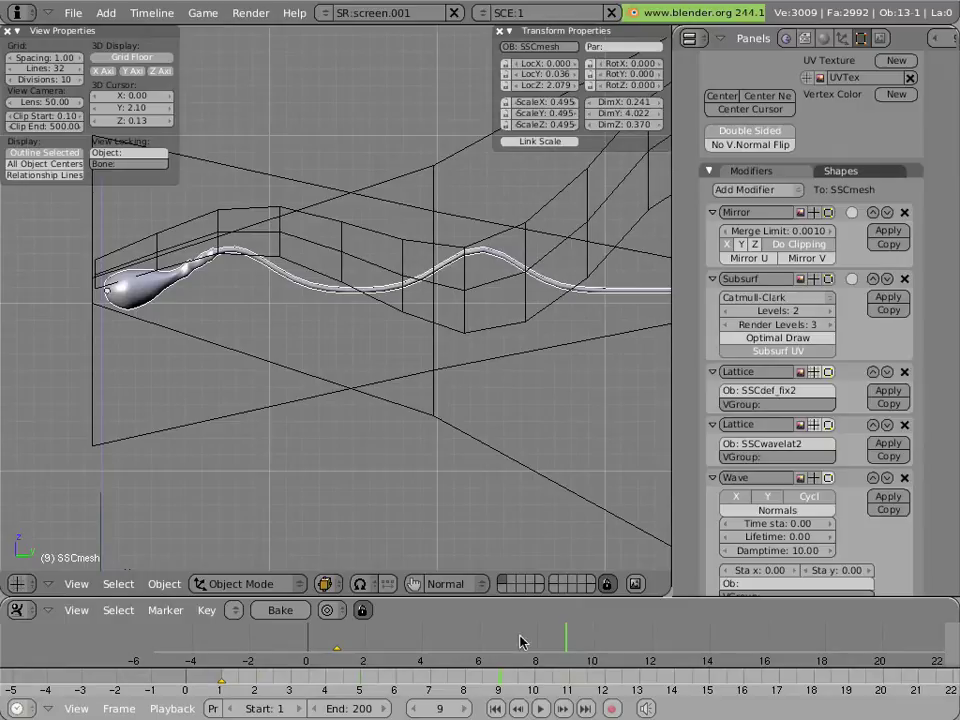
{"action": "scroll", "coordinate": [750, 461], "scroll_direction": "down", "scroll_amount": 5}
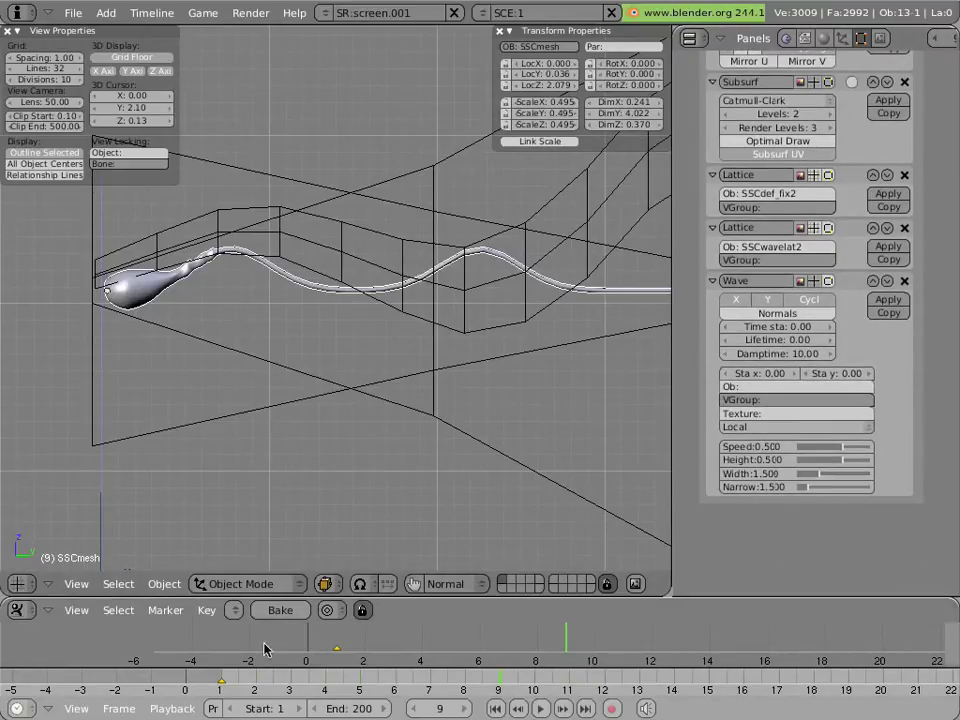
{"action": "left_click", "coordinate": [336, 640]}
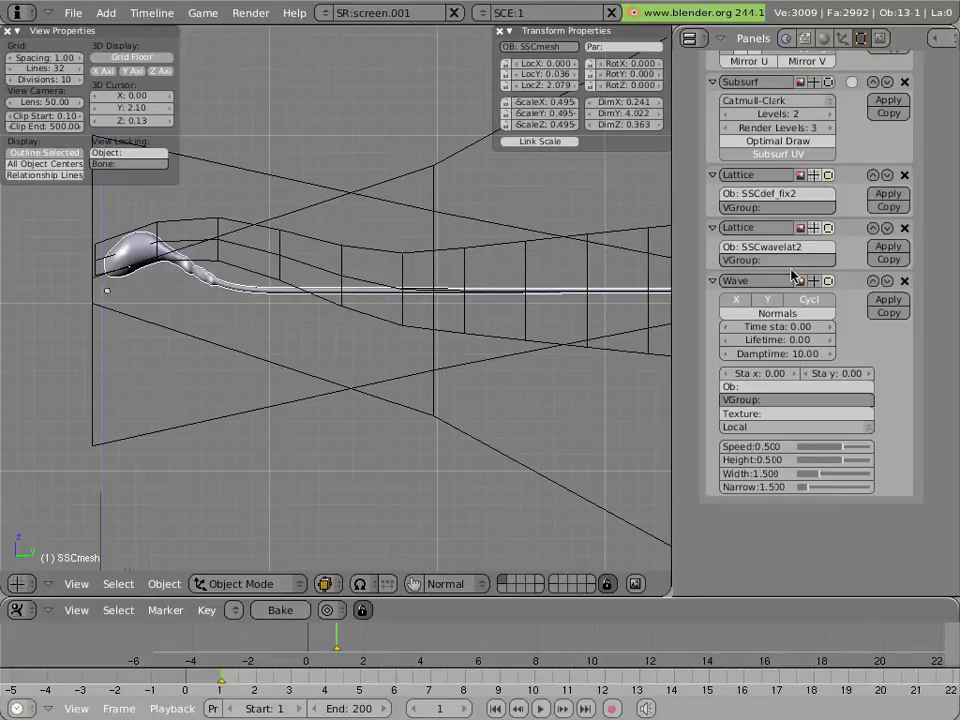
Step: Set the Wave start time to -14 and try a reversed speed (-0.467) and a faster speed, previewing each
{"action": "left_click_drag", "start_coordinate": [731, 321], "coordinate": [726, 332]}
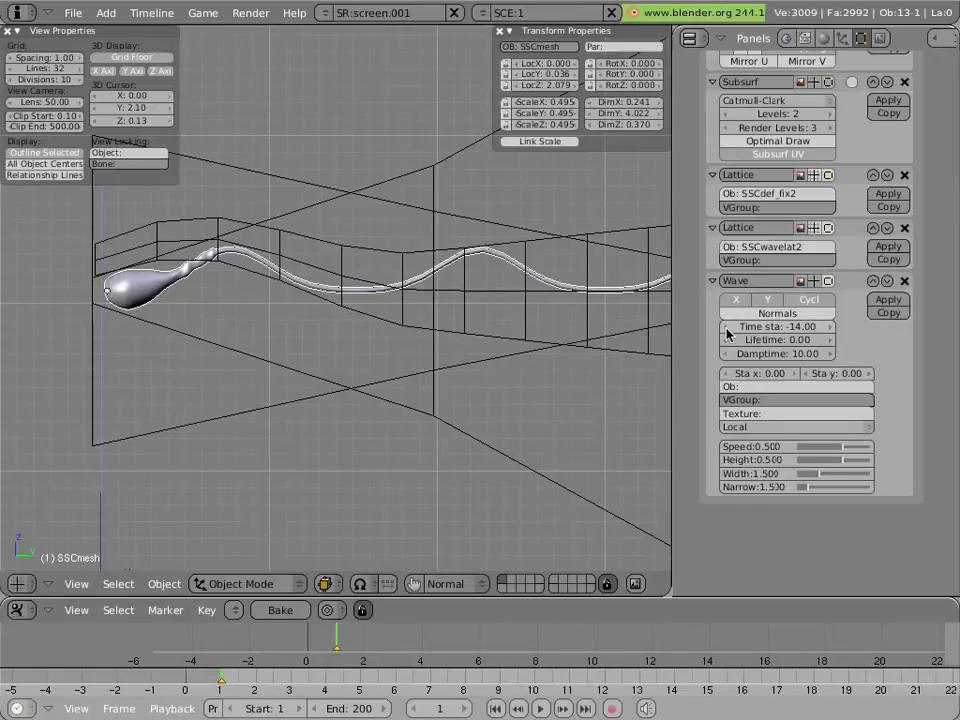
{"action": "key", "text": "alt+a"}
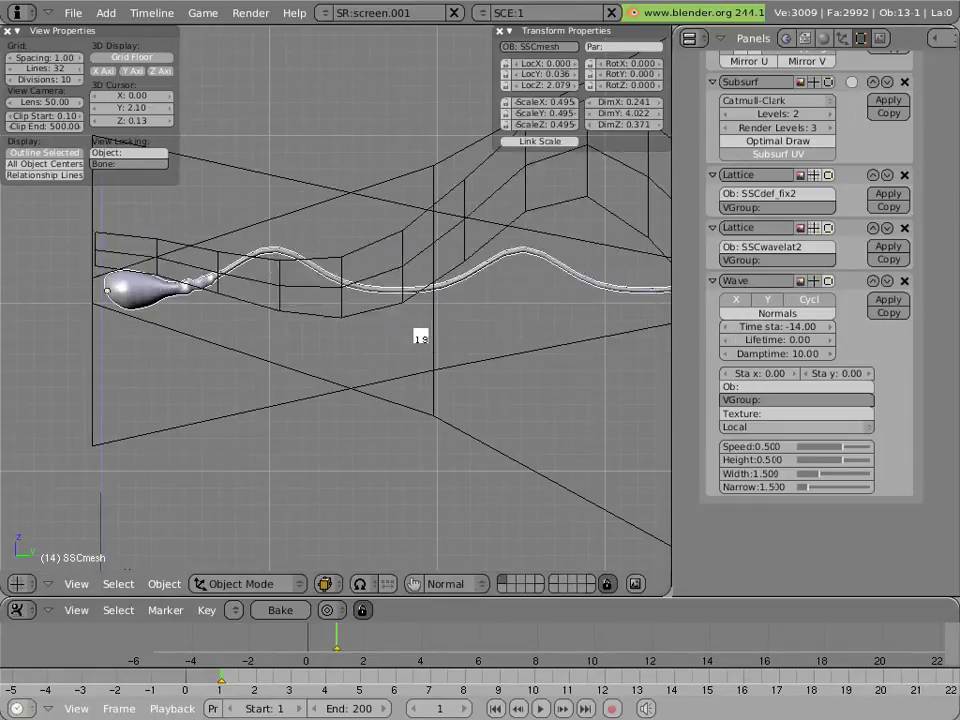
{"action": "key", "text": "Escape"}
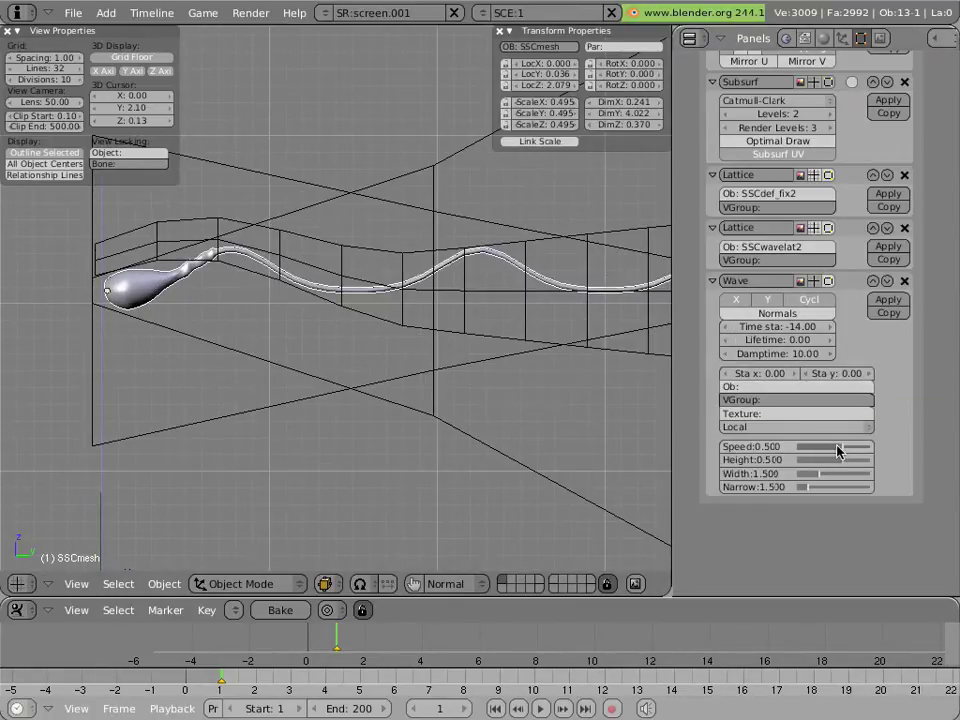
{"action": "left_click_drag", "start_coordinate": [837, 452], "coordinate": [825, 448]}
{"action": "key", "text": "alt+a"}
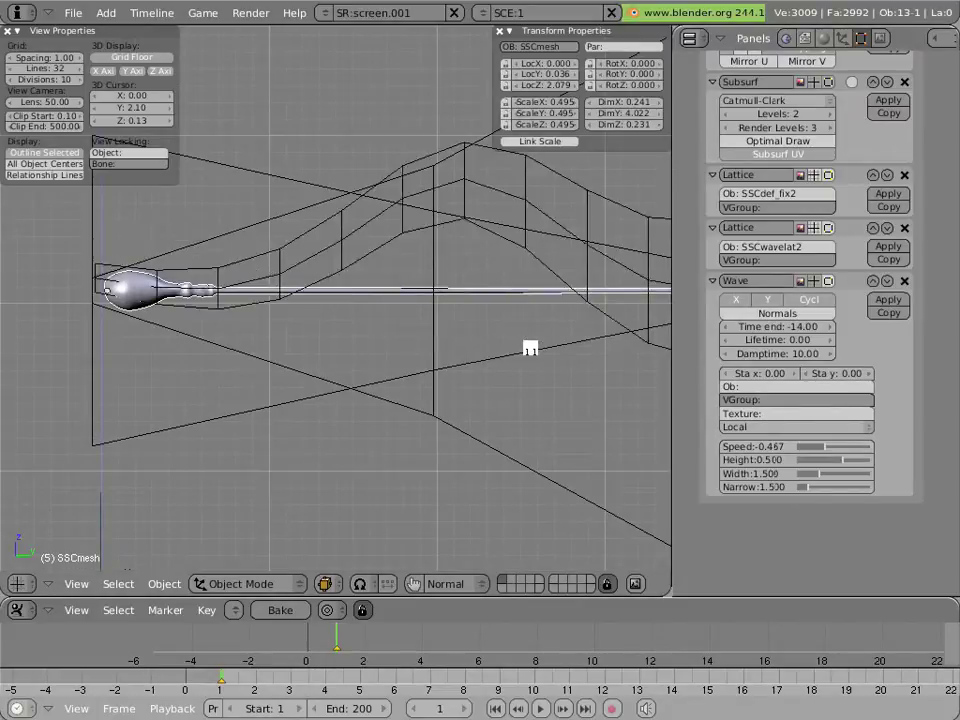
{"action": "key", "text": "Escape"}
{"action": "left_click_drag", "start_coordinate": [825, 448], "coordinate": [841, 449]}
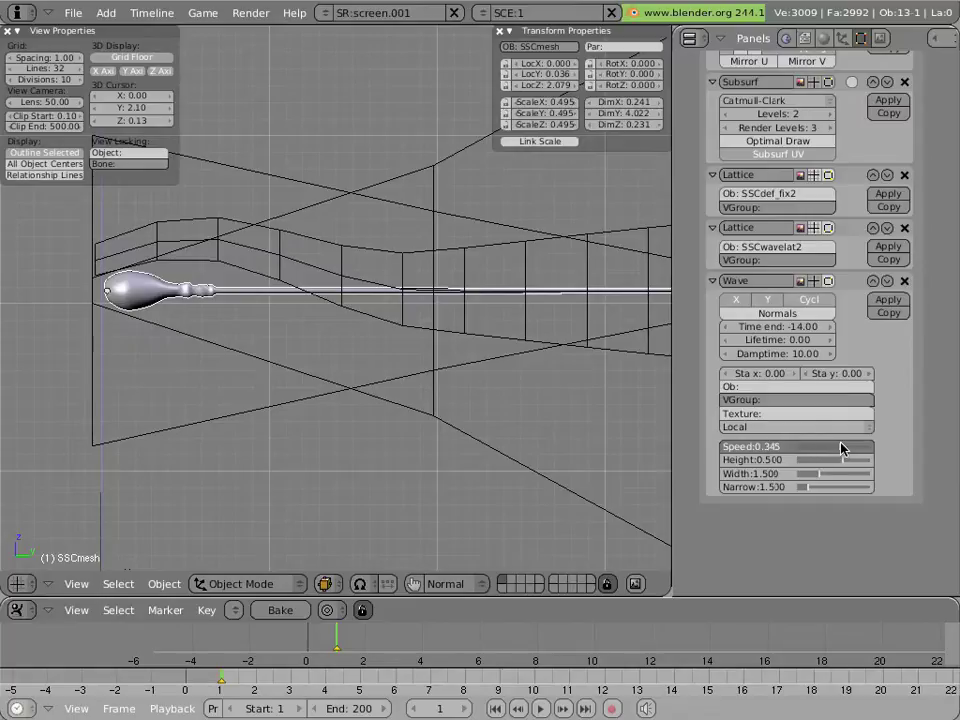
{"action": "key", "text": "alt+a"}
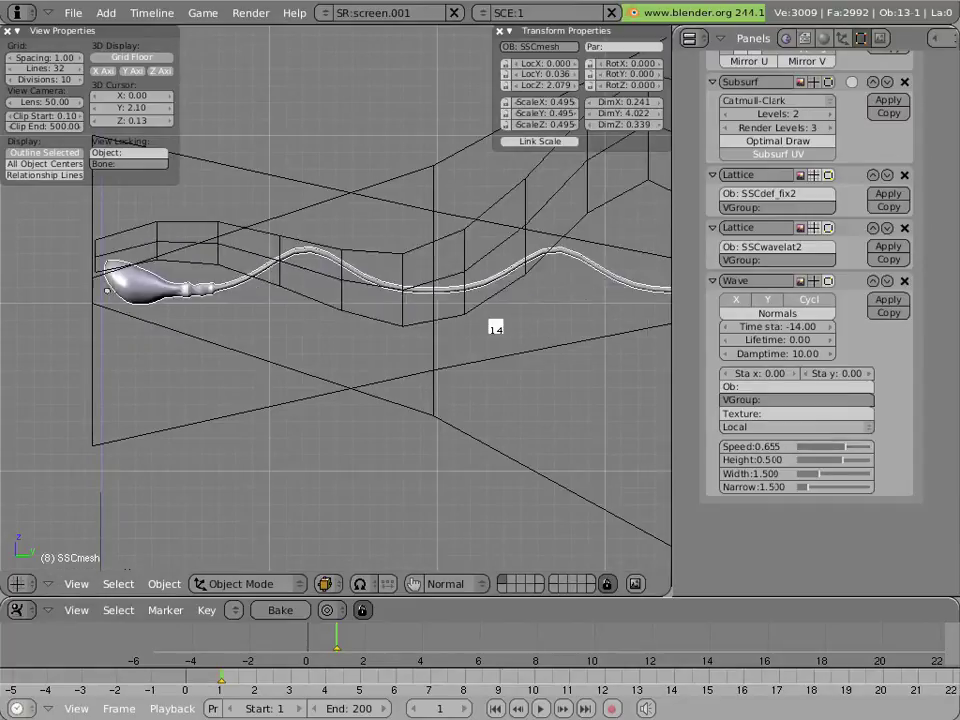
Step: Settle the wave at Speed 0.423, Height 1.080 and Width 2.080, and preview the animation
{"action": "left_click_drag", "start_coordinate": [838, 449], "coordinate": [815, 447]}
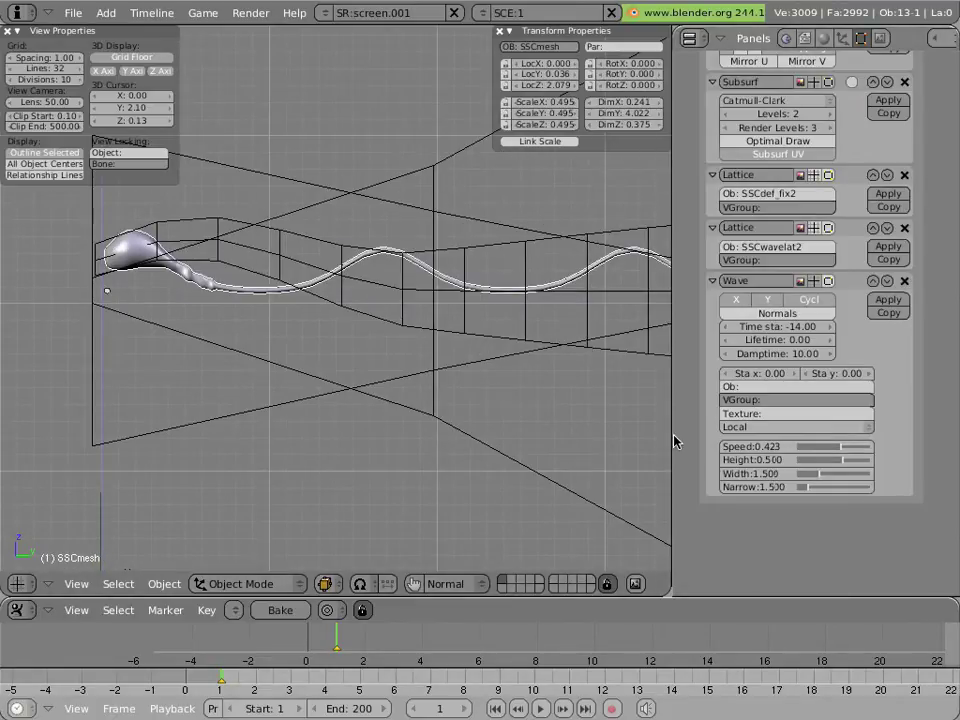
{"action": "left_click_drag", "start_coordinate": [842, 464], "coordinate": [851, 464]}
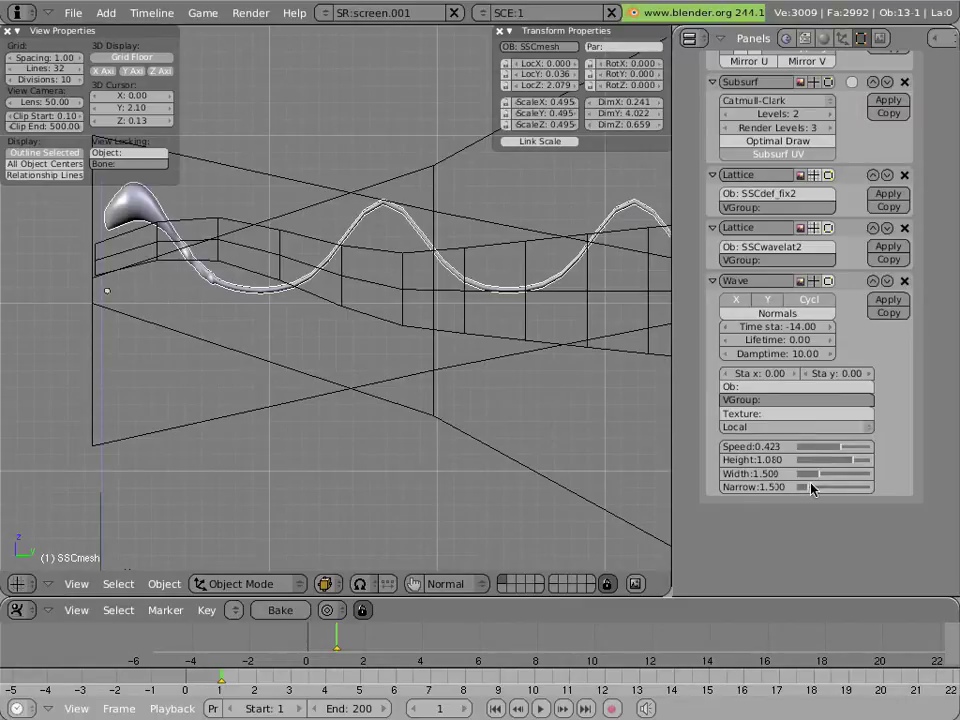
{"action": "mouse_move", "coordinate": [814, 476]}
{"action": "left_mouse_down"}
{"action": "mouse_move", "coordinate": [826, 480]}
{"action": "mouse_move", "coordinate": [808, 490]}
{"action": "left_mouse_up"}
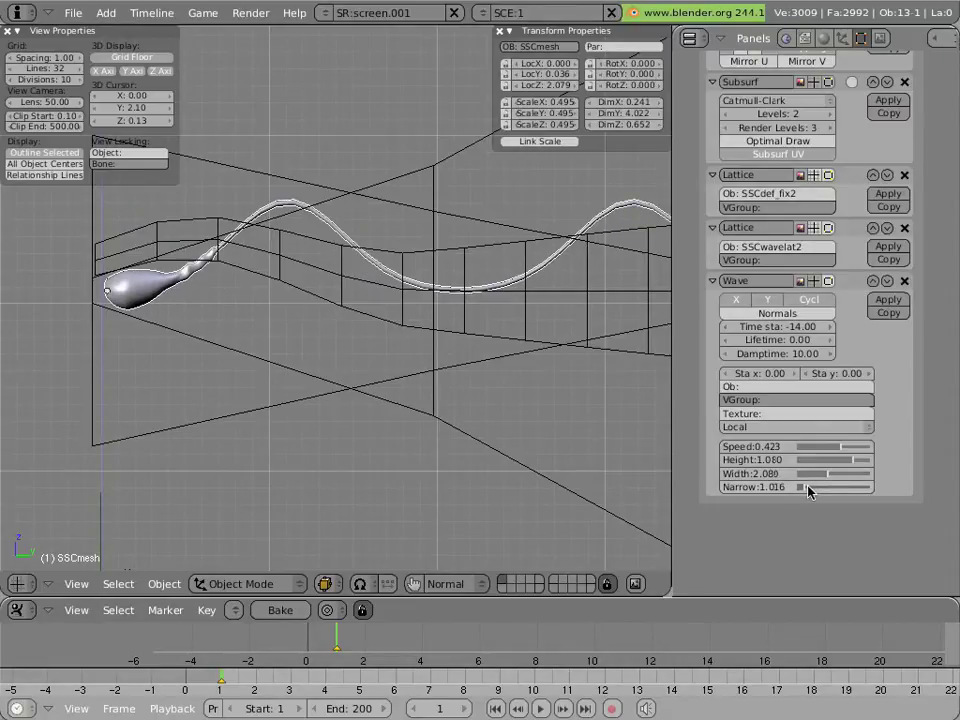
{"action": "key", "text": "alt+a"}
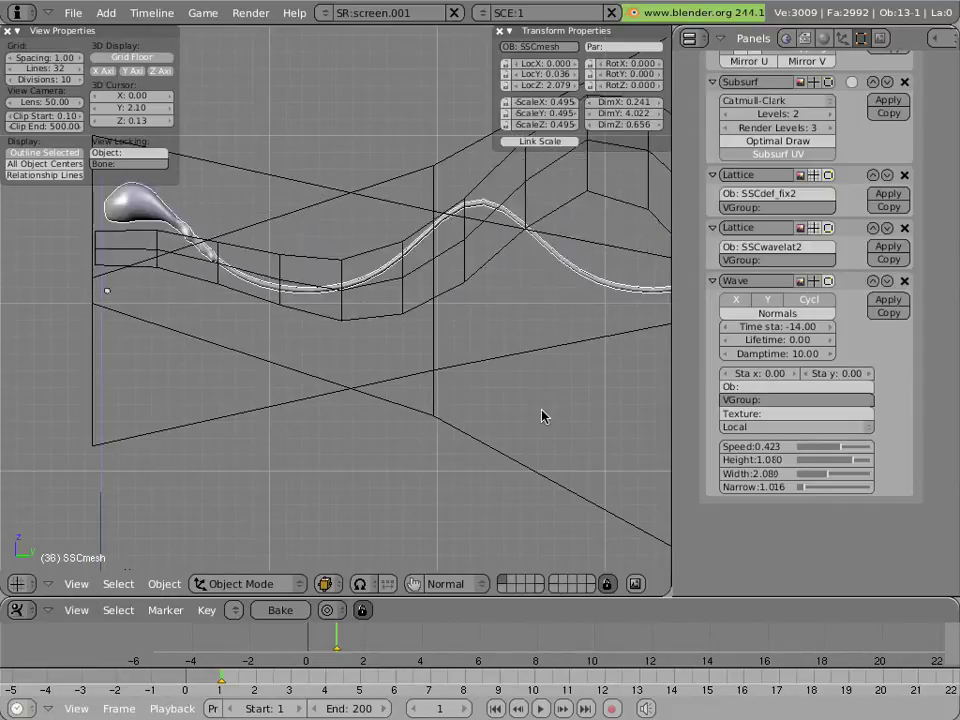
{"action": "key", "text": "Escape"}
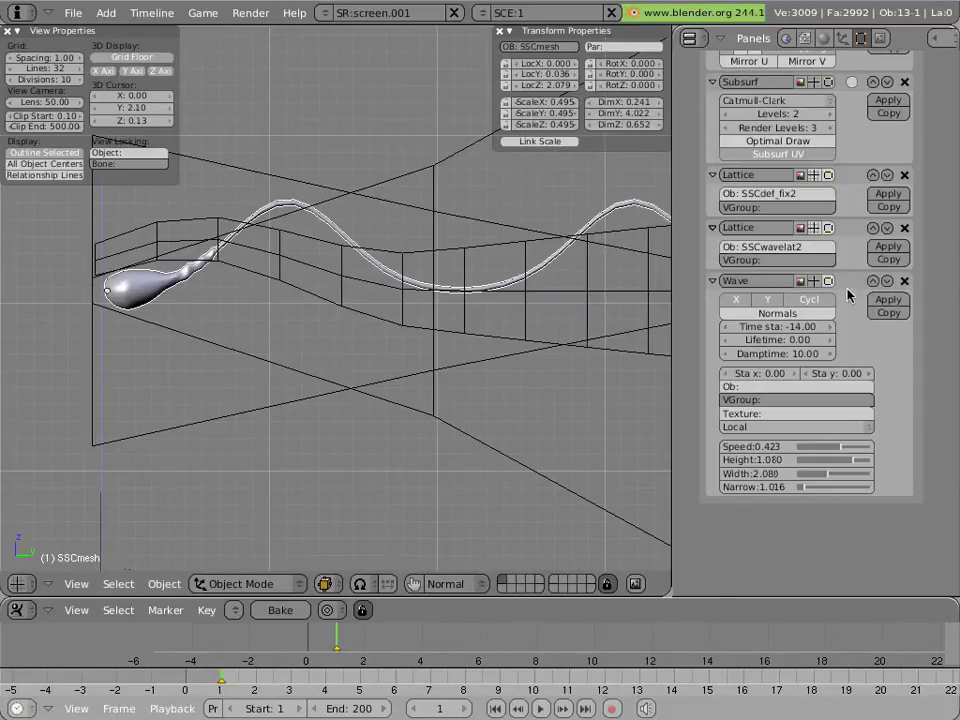
Step: Delete the Wave modifier, let SSCamplitude2 deform SSCwavelat2, preview it, and reselect SSCmesh
{"action": "left_click", "coordinate": [904, 281]}
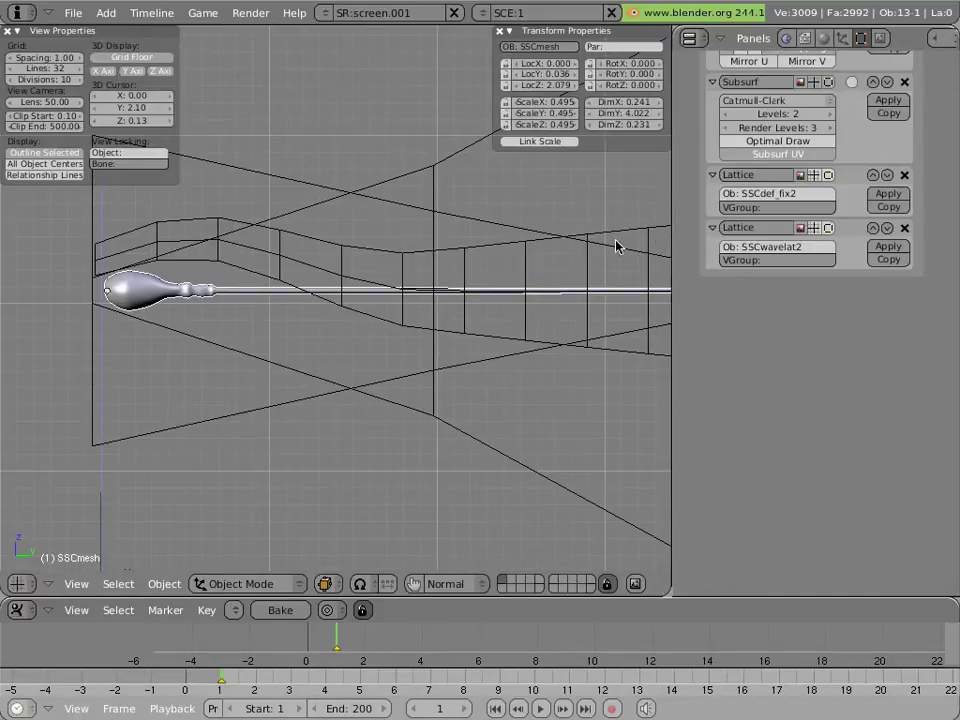
{"action": "right_click", "coordinate": [316, 260]}
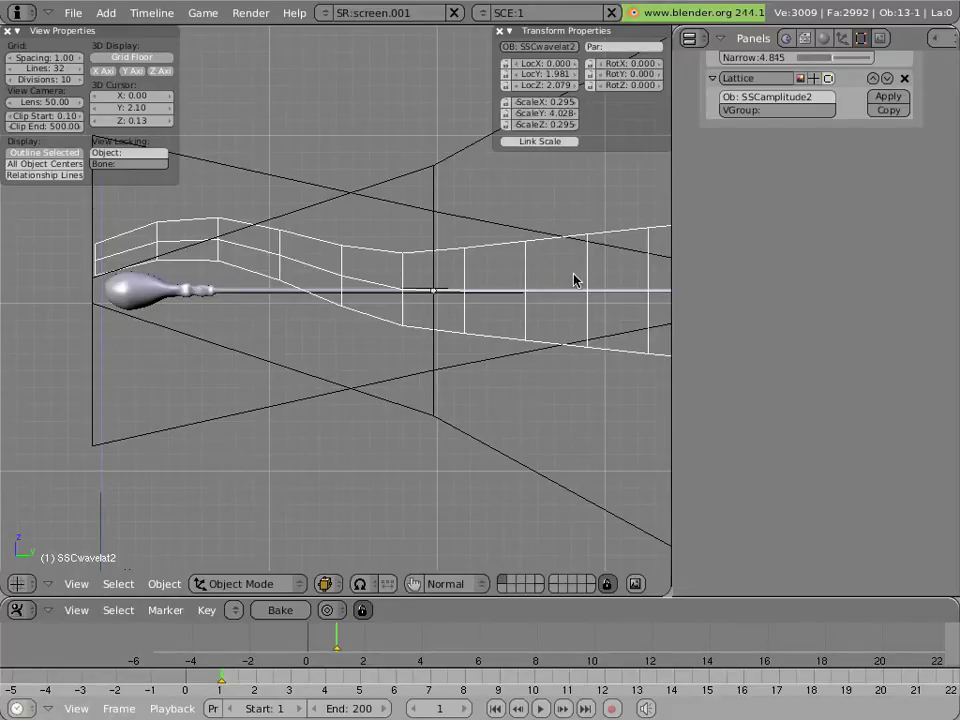
{"action": "scroll", "coordinate": [746, 279], "scroll_direction": "up", "scroll_amount": 8}
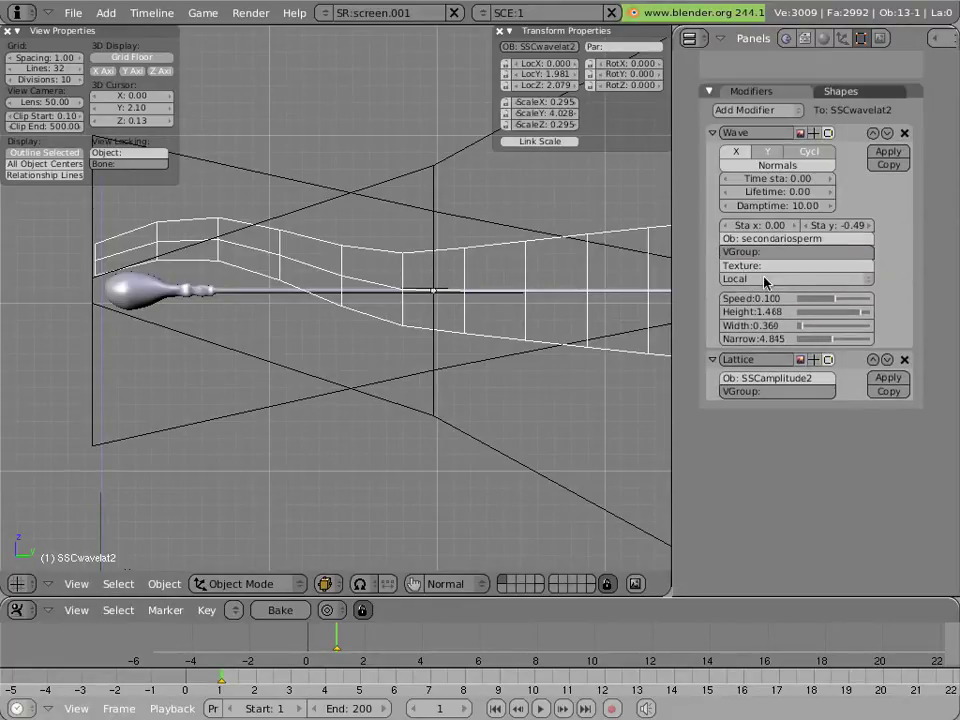
{"action": "left_click", "coordinate": [813, 360]}
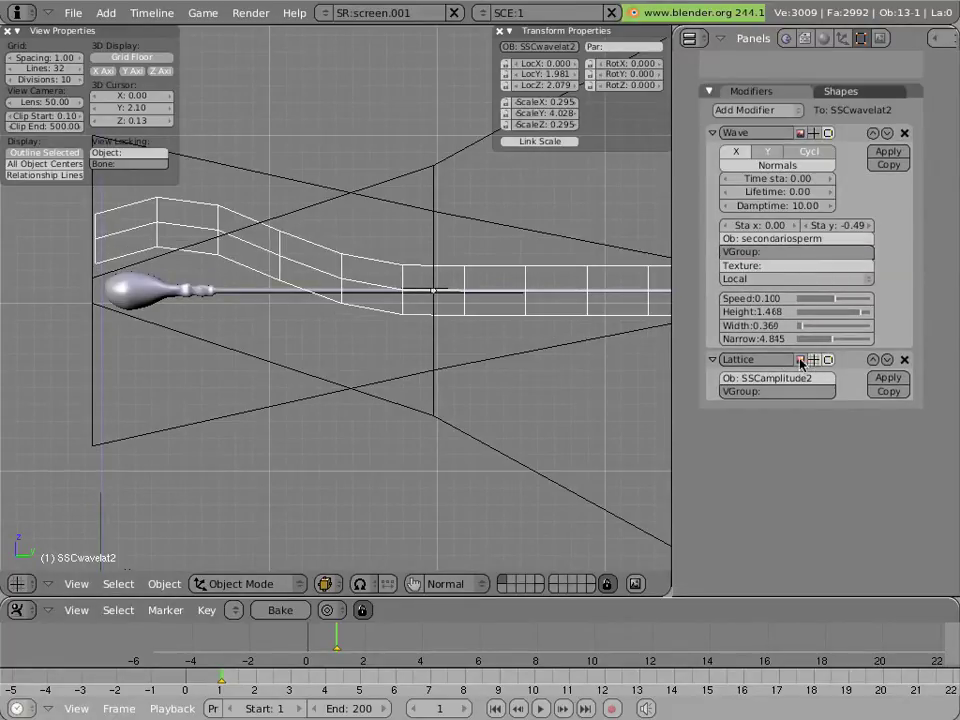
{"action": "key", "text": "alt+a"}
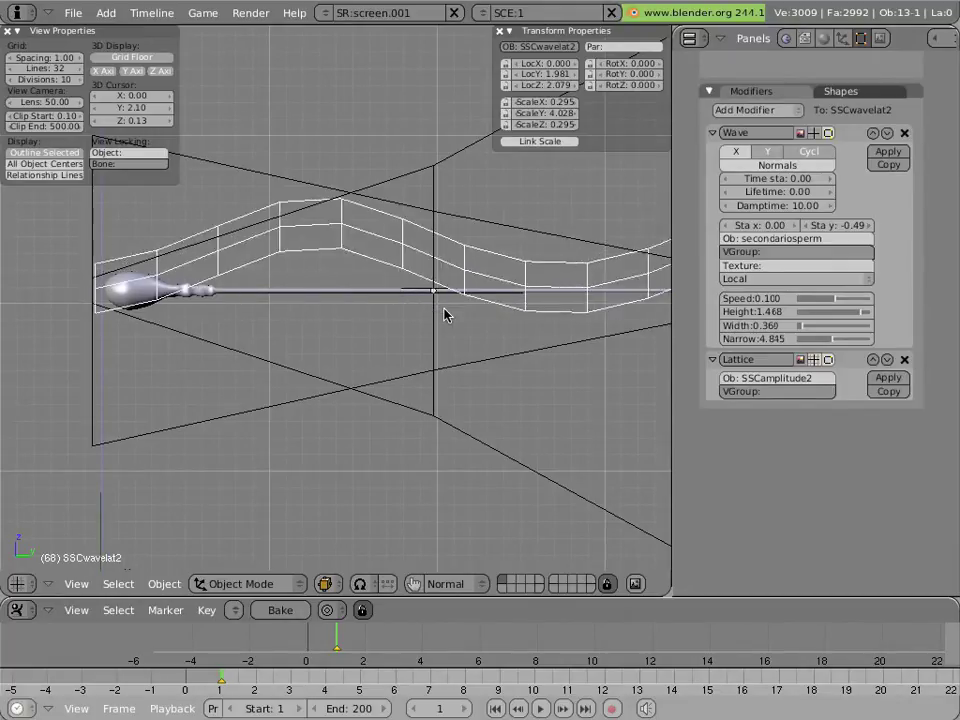
{"action": "key", "text": "Escape"}
{"action": "right_click", "coordinate": [233, 291]}
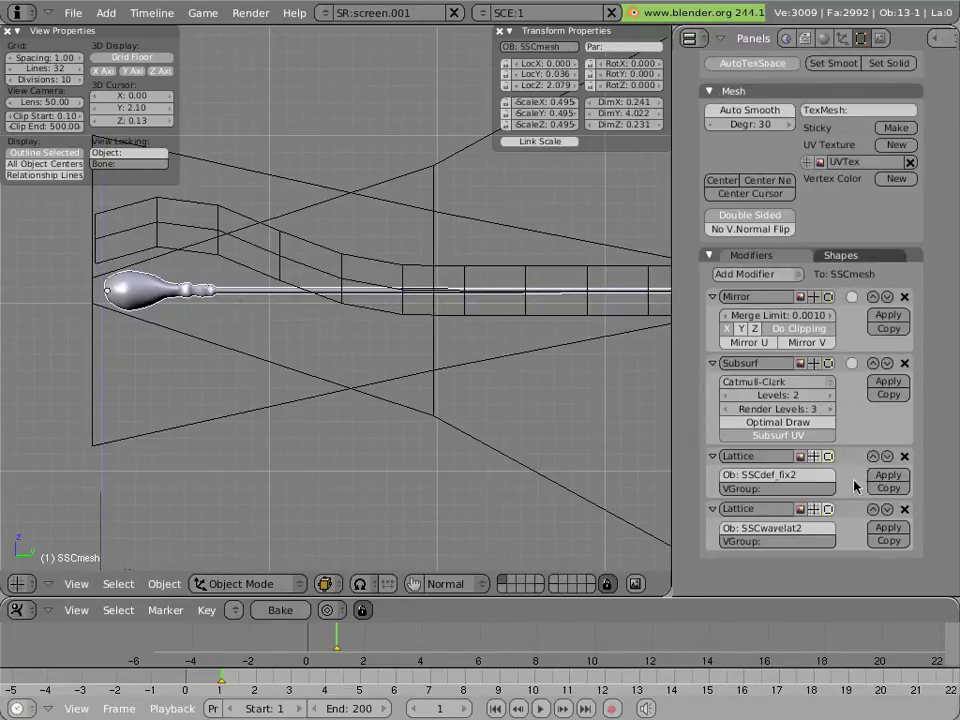
Step: Enable SSCmesh's SSCwavelat2 Lattice modifier in the viewport and play to watch the tail wiggle
{"action": "left_click", "coordinate": [815, 510]}
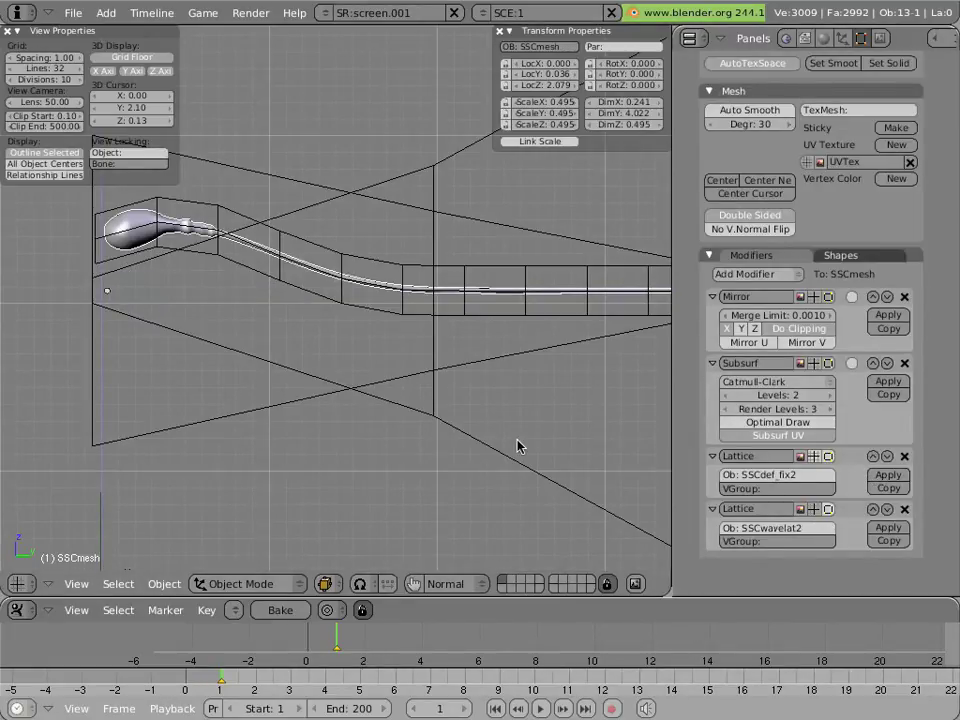
{"action": "scroll", "coordinate": [373, 370], "scroll_direction": "down", "scroll_amount": 3}
{"action": "key", "text": "alt+a"}
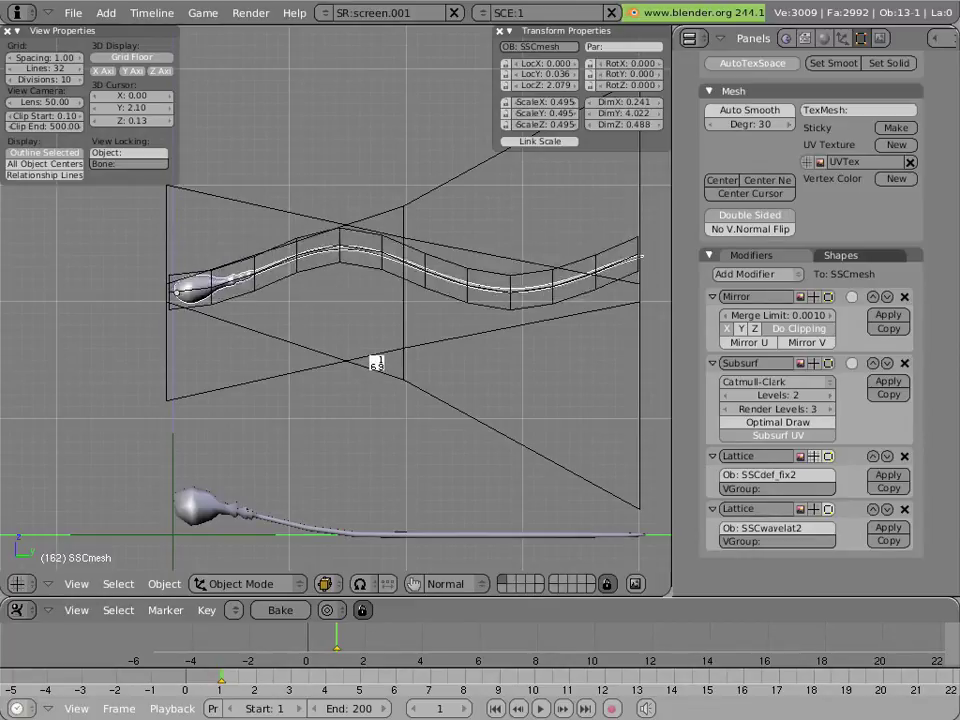
{"action": "key", "text": "Escape"}
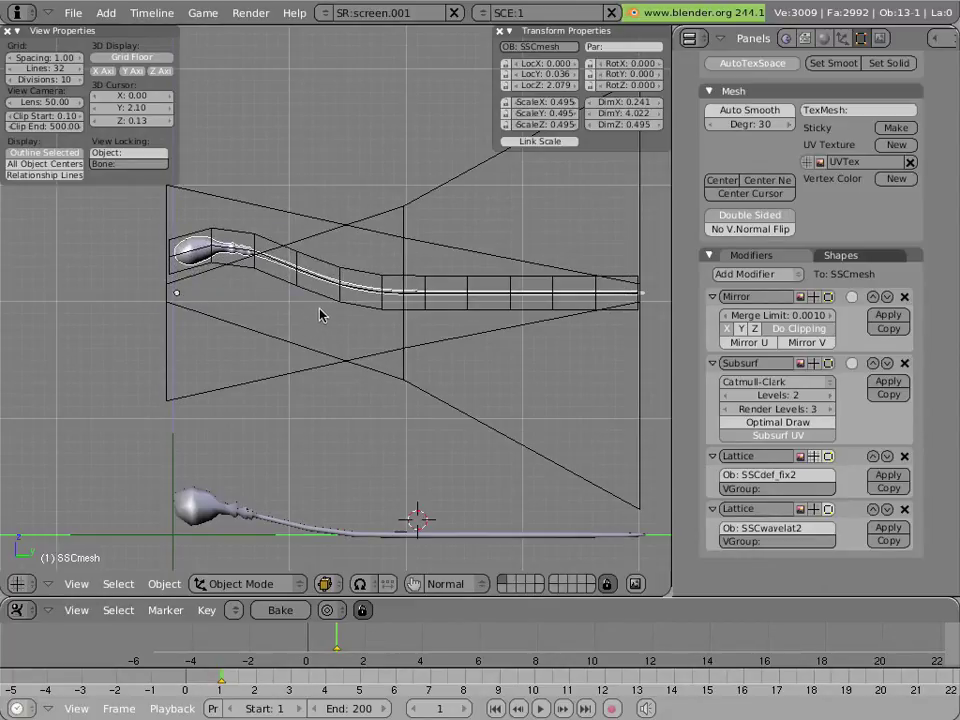
{"action": "right_click", "coordinate": [353, 323]}
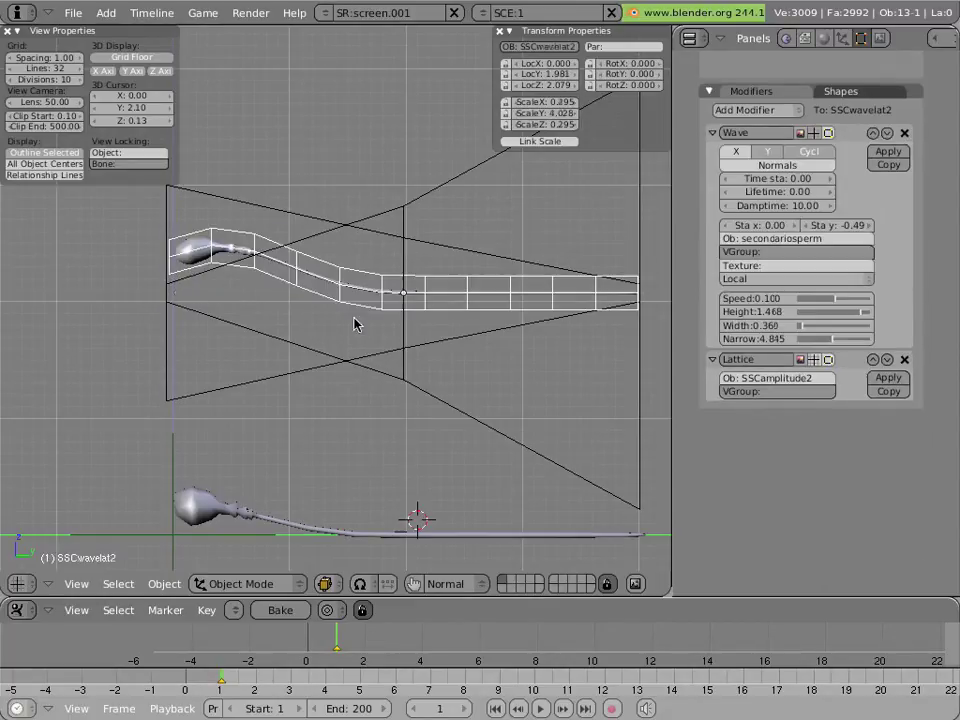
Step: Show SSCamplitude2's flare on the SSCwavelat2 lattice, then select SSCamplitude2 and enter its Edit Mode
{"action": "right_click", "coordinate": [432, 400]}
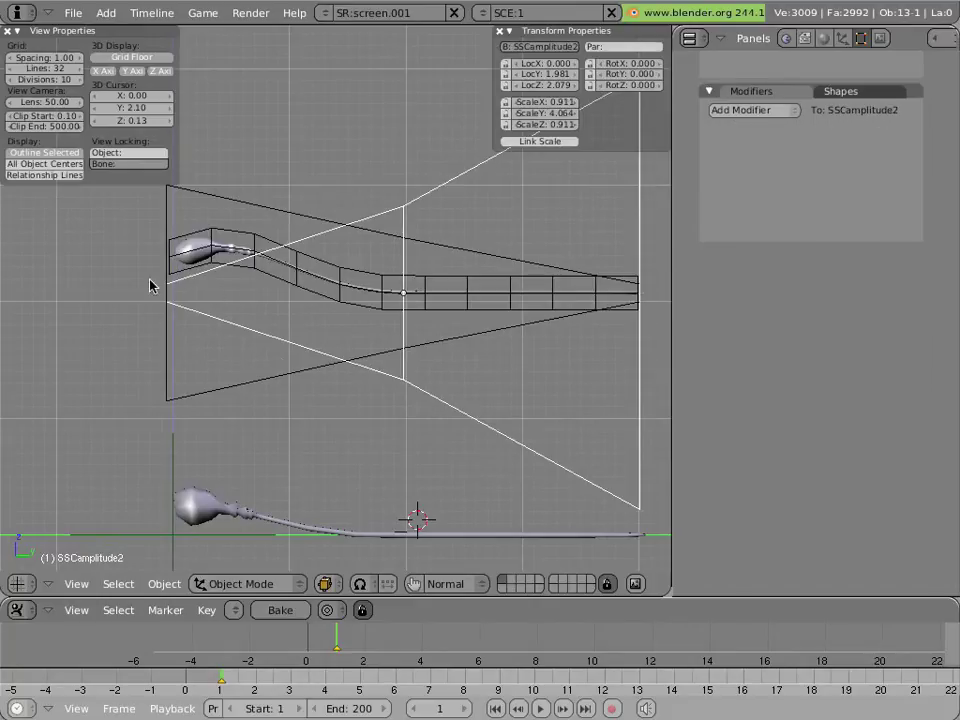
{"action": "right_click", "coordinate": [345, 312]}
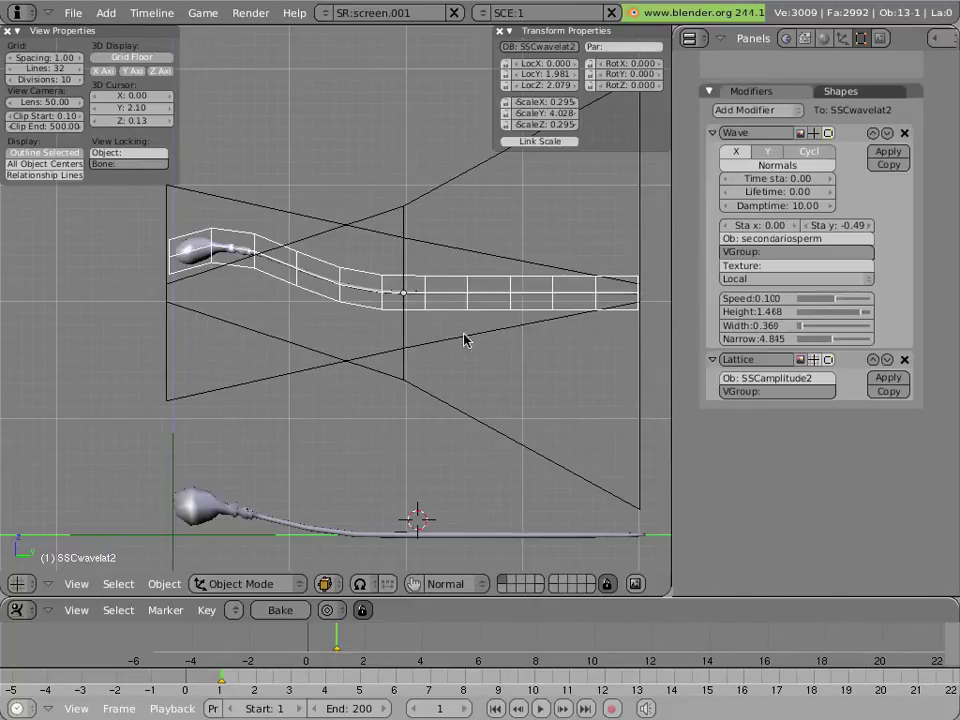
{"action": "left_click", "coordinate": [814, 360]}
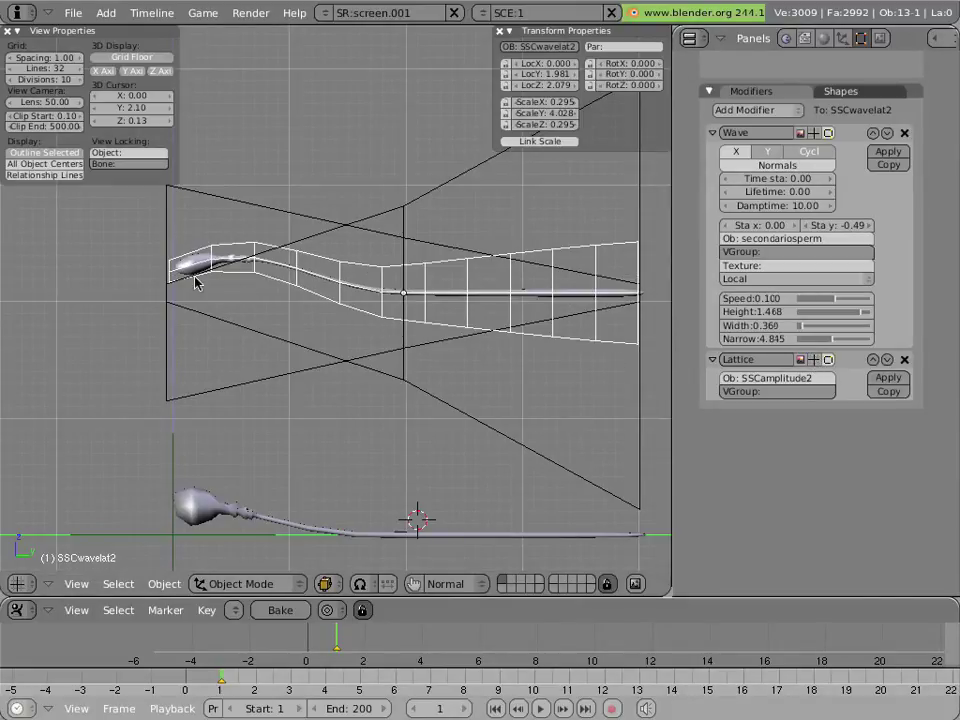
{"action": "right_click", "coordinate": [244, 338]}
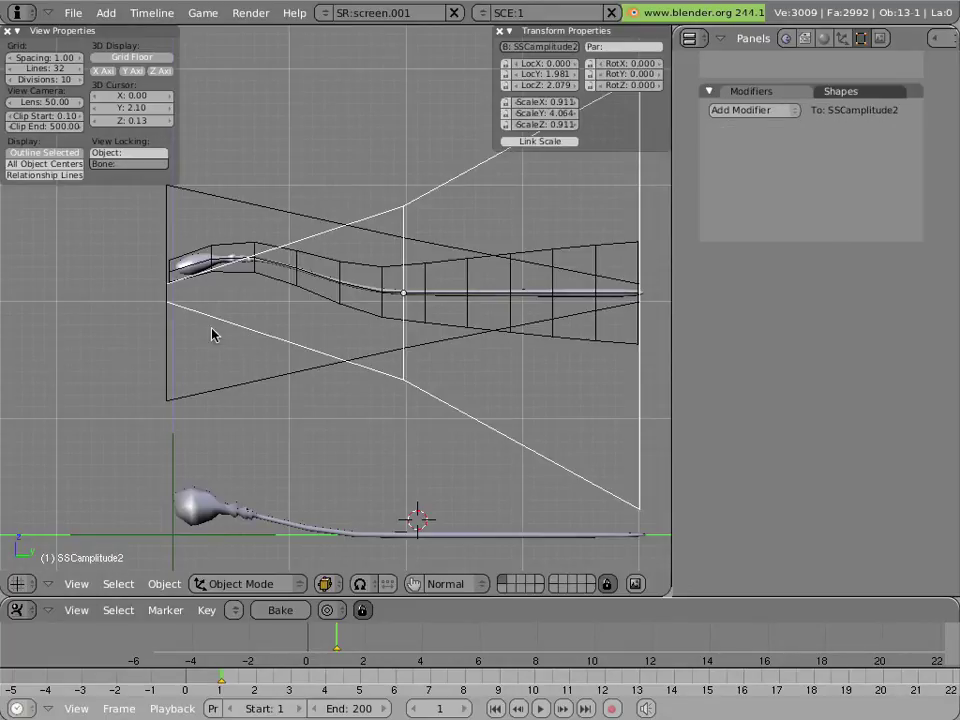
{"action": "key", "text": "Tab"}
Step: Select the amplitude lattice's left-end points and start scaling them, then cancel
{"action": "right_click", "coordinate": [162, 323]}
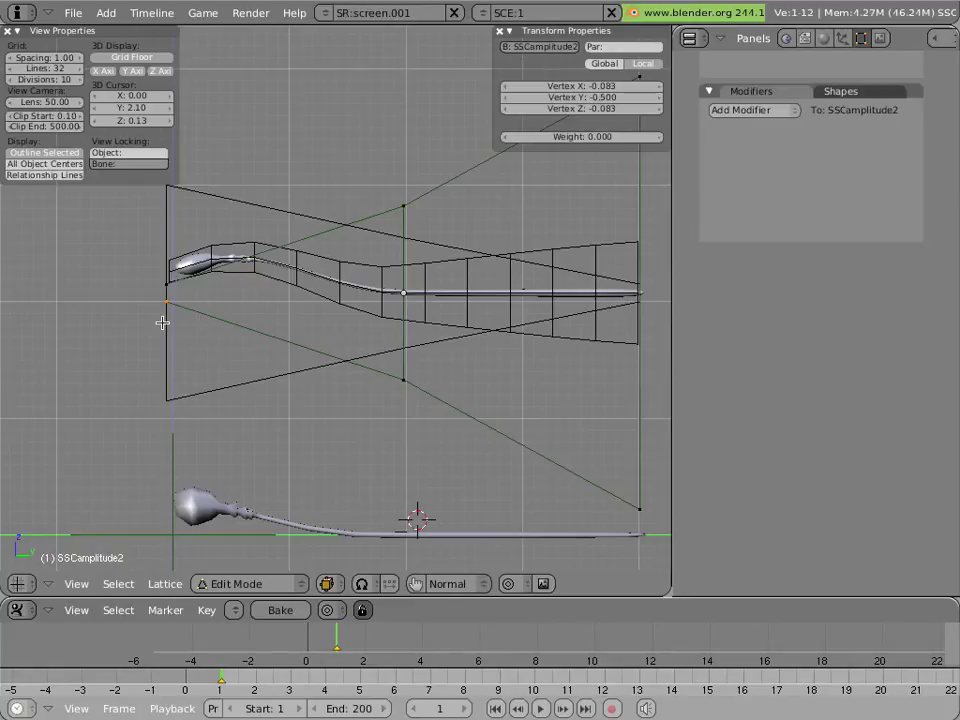
{"action": "key", "text": "ctrl+z"}
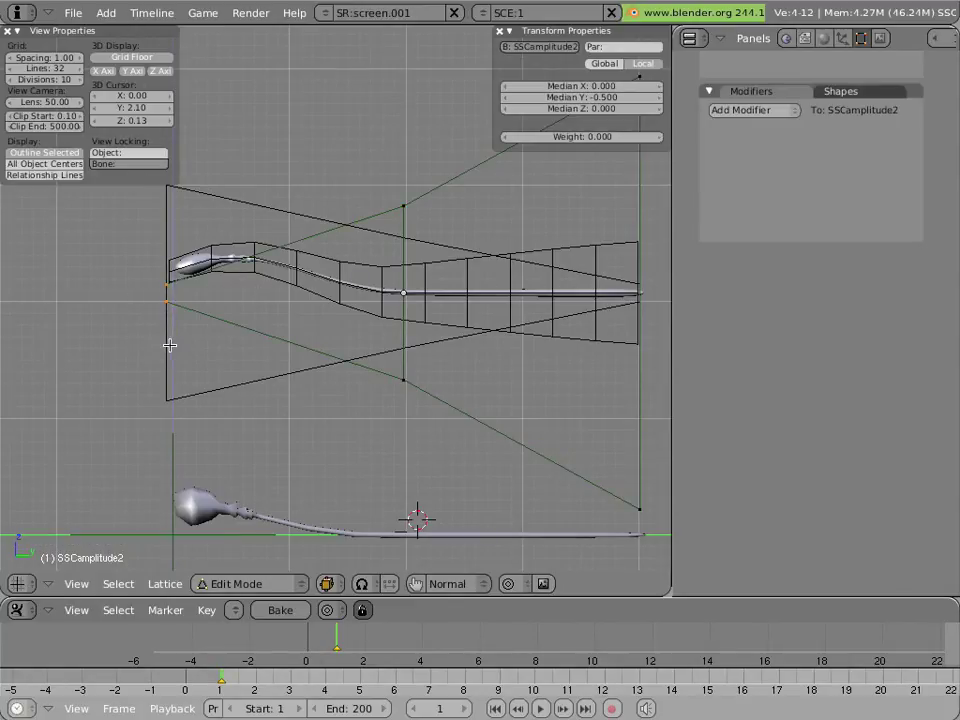
{"action": "key", "text": "s"}
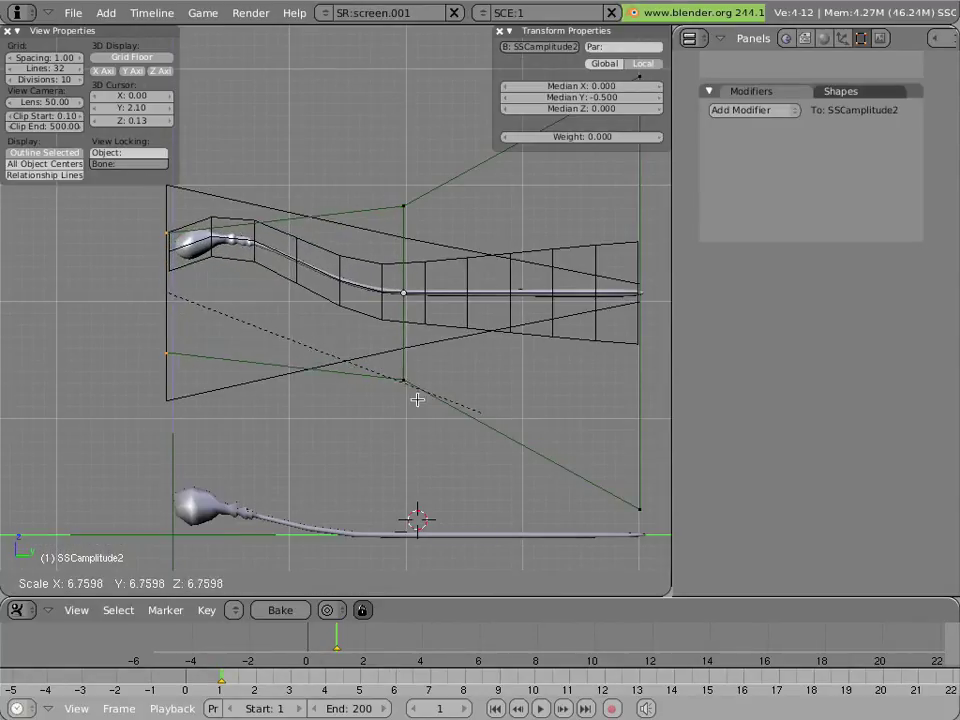
{"action": "key", "text": "Escape"}
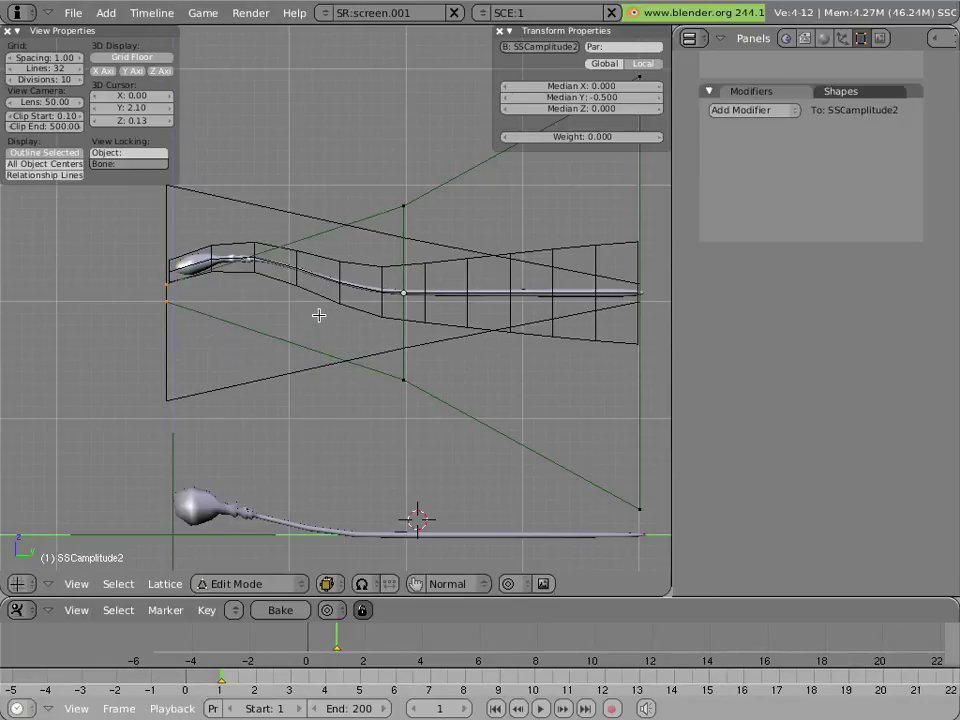
Step: Preview the animation, return to Object Mode and reselect SSCmesh
{"action": "key", "text": "alt+a"}
{"action": "key", "text": "Escape"}
{"action": "key", "text": "Tab"}
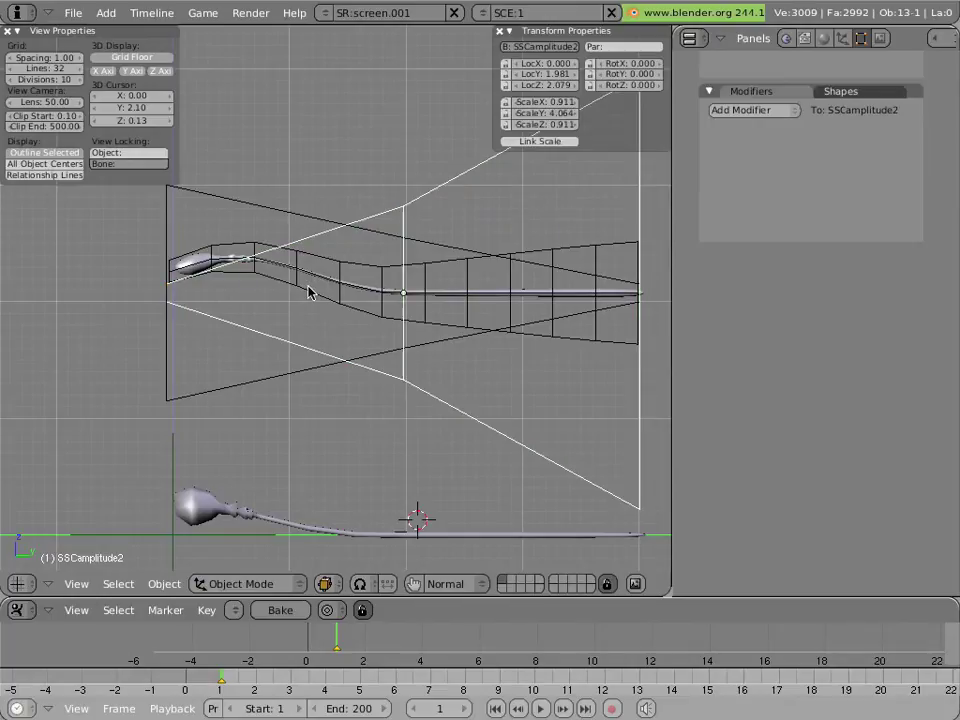
{"action": "right_click", "coordinate": [308, 282]}
{"action": "right_click", "coordinate": [308, 282]}
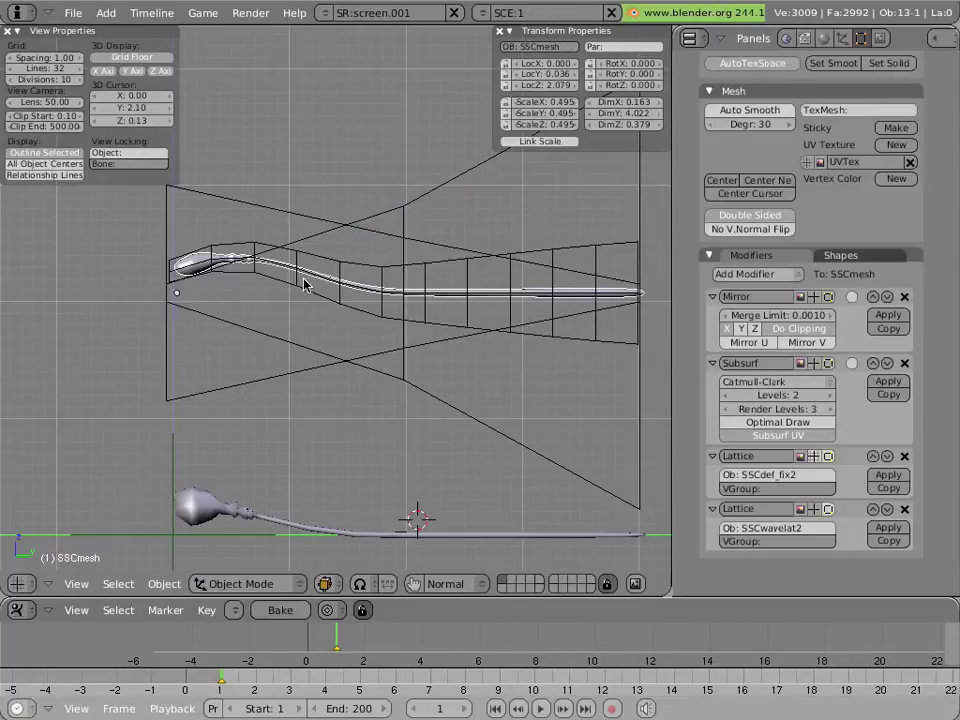
{"action": "key", "text": "alt+a"}
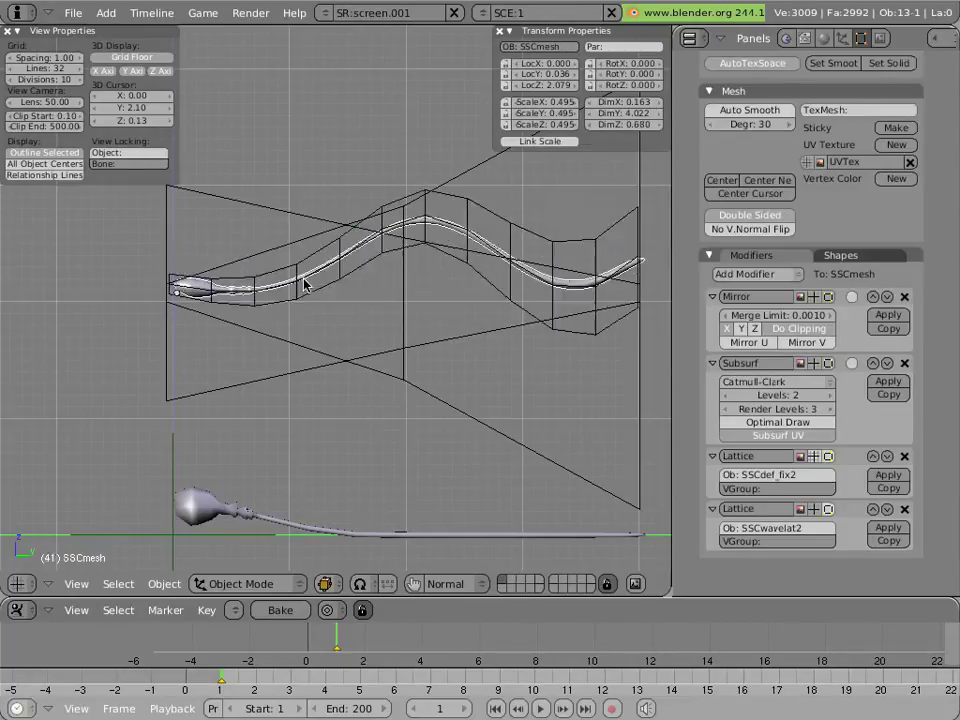
{"action": "key", "text": "Escape"}
{"action": "middle_click_drag", "start_coordinate": [214, 294], "coordinate": [175, 318]}
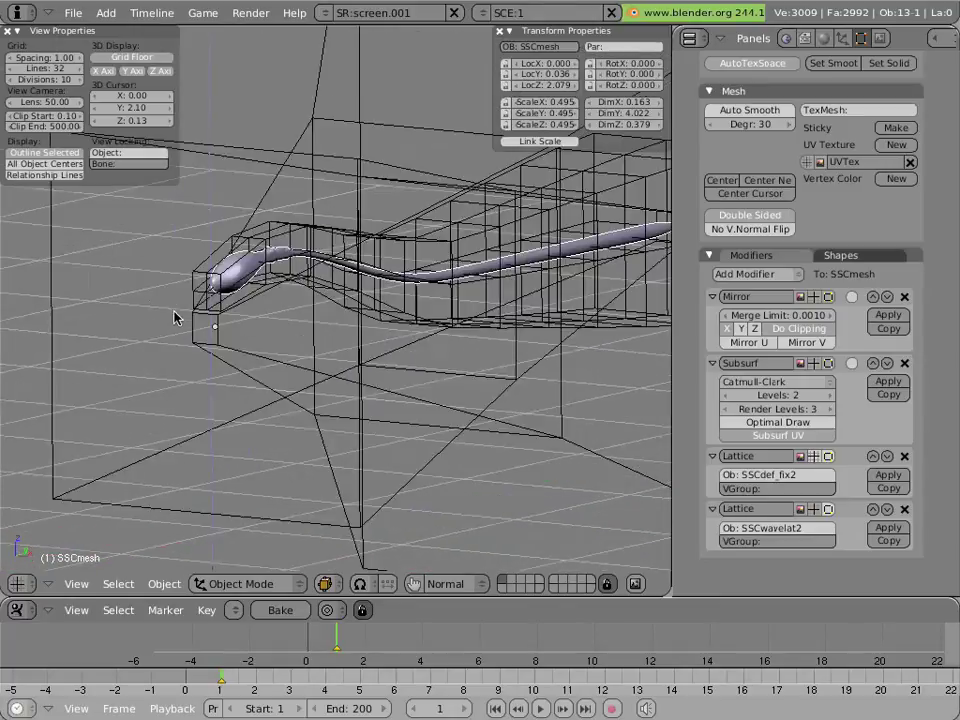
{"action": "scroll", "coordinate": [174, 318], "scroll_direction": "up", "scroll_amount": 3}
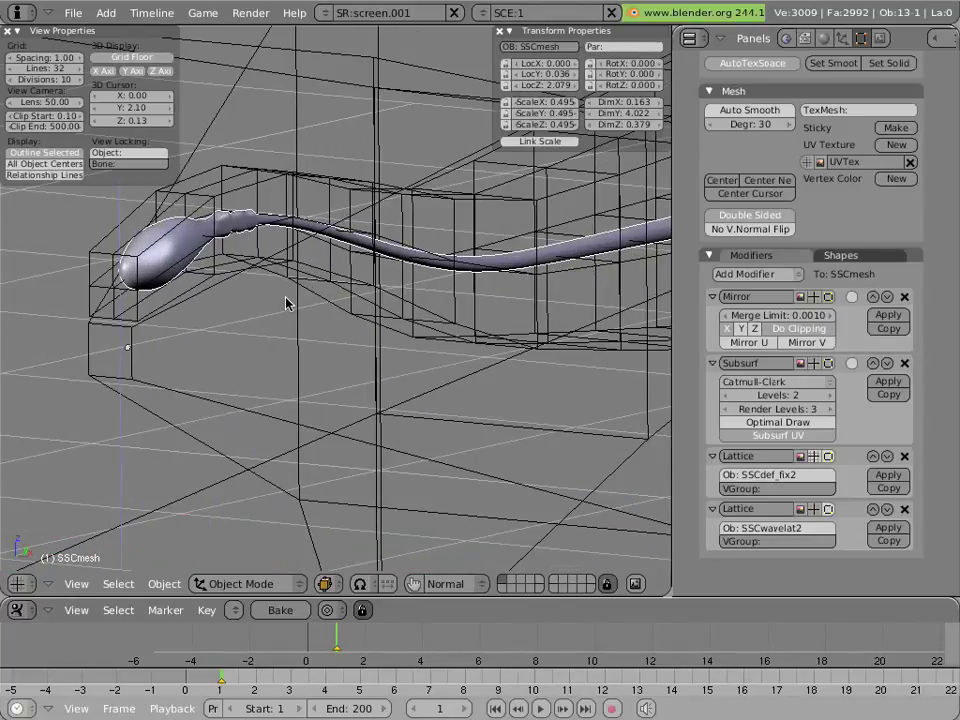
{"action": "key", "text": "KP_3"}
{"action": "scroll", "coordinate": [286, 300], "scroll_direction": "down", "scroll_amount": 4}
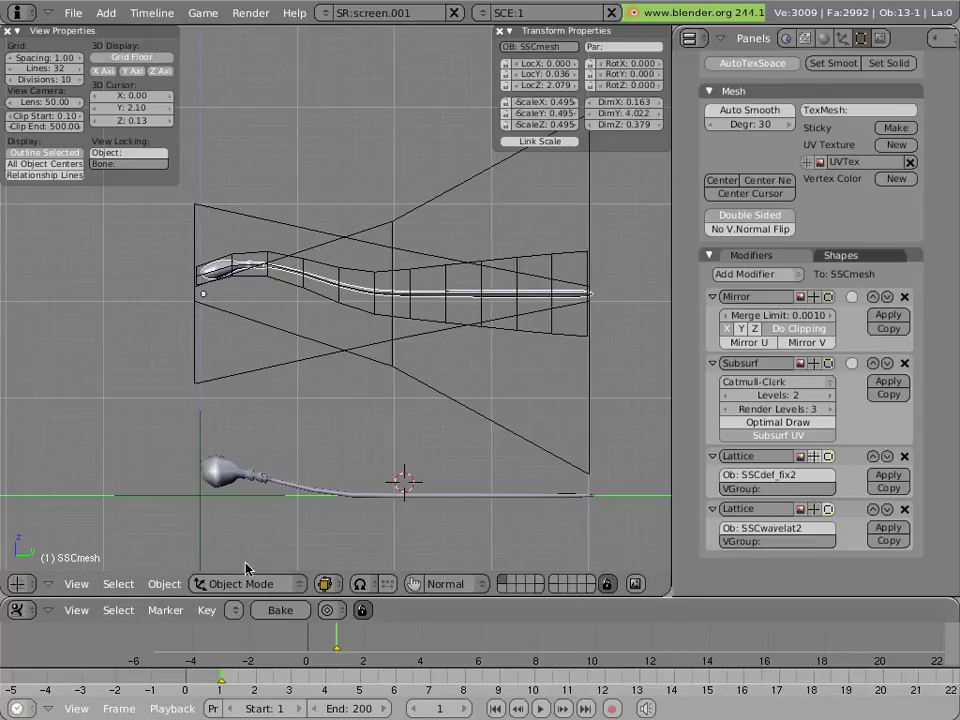
Step: Cycle through the overlapping lattices SSCdef_fix2 and SSCwavelat2, ending with SSCmesh selected
{"action": "right_click", "coordinate": [210, 382]}
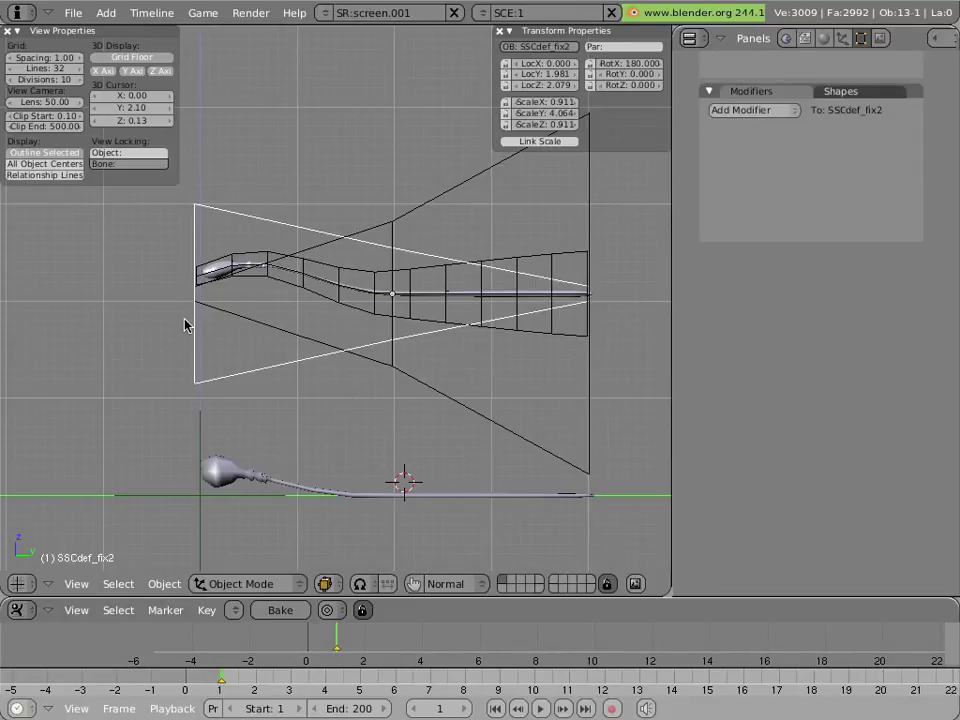
{"action": "right_click", "coordinate": [213, 283]}
{"action": "right_click", "coordinate": [213, 283]}
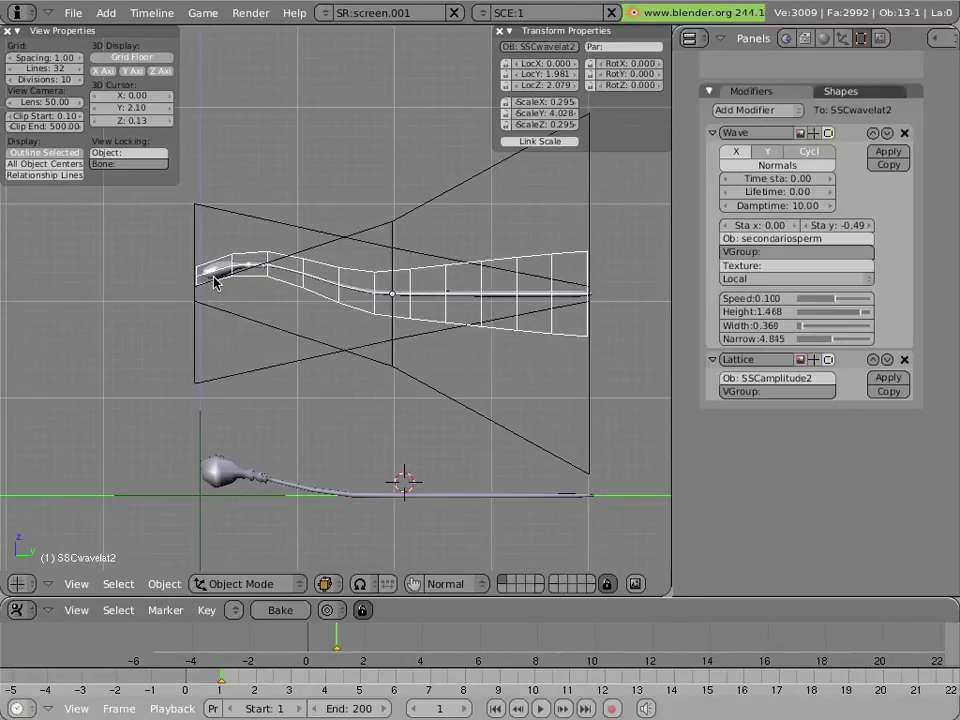
{"action": "right_click", "coordinate": [428, 300]}
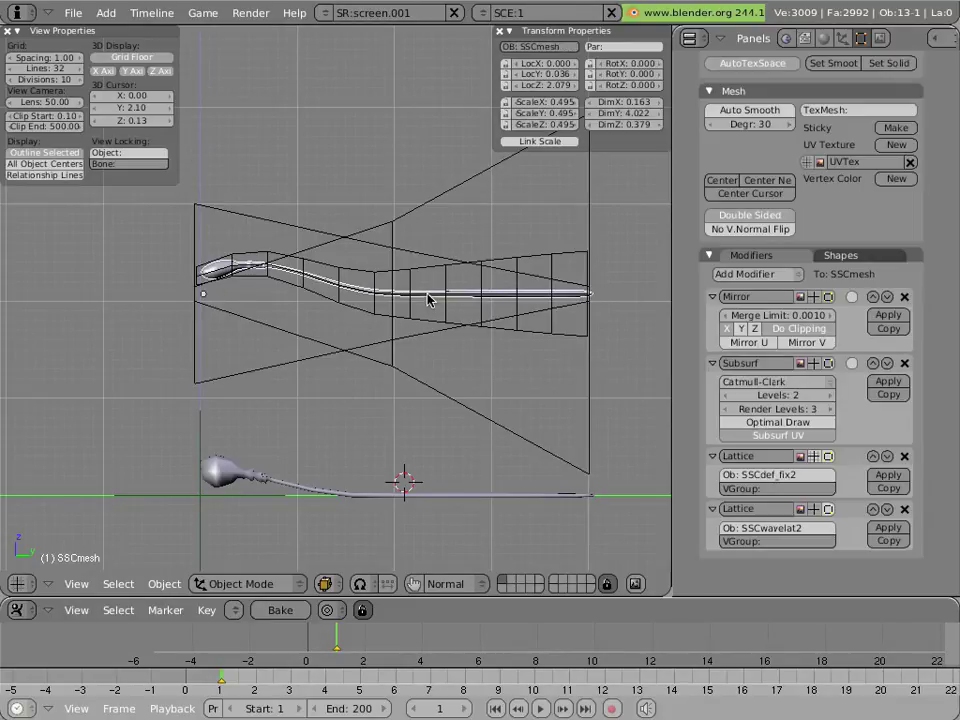
{"action": "right_click", "coordinate": [428, 300]}
{"action": "right_click", "coordinate": [428, 300]}
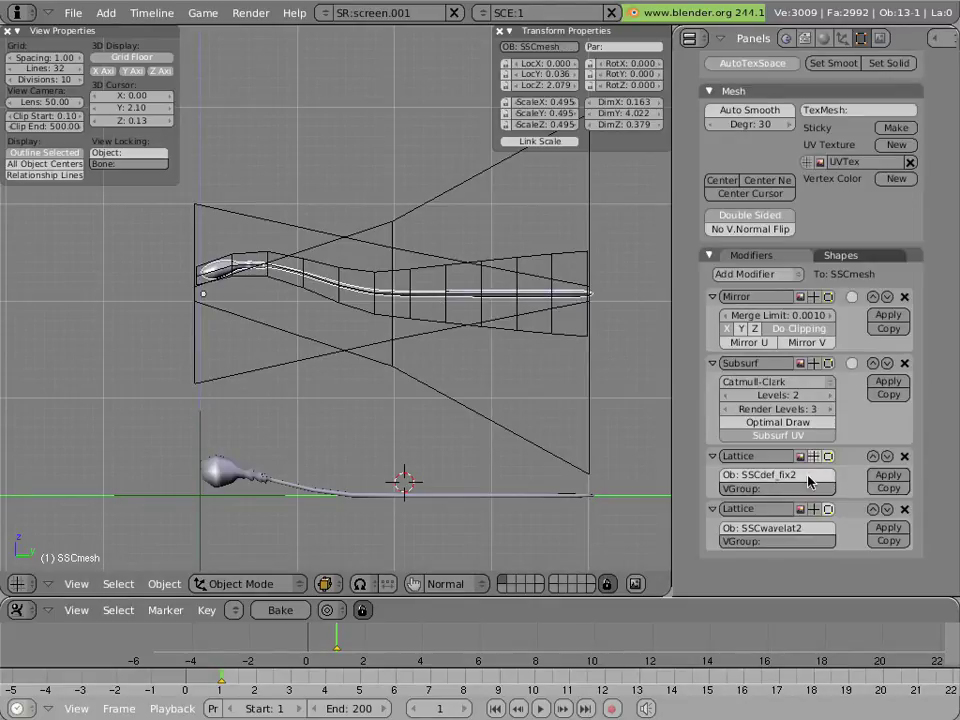
Step: Toggle SSCmesh's SSCwavelat2 and SSCdef_fix2 Lattice modifiers off and on, then scrub frames to watch the tail wave
{"action": "left_click", "coordinate": [813, 509]}
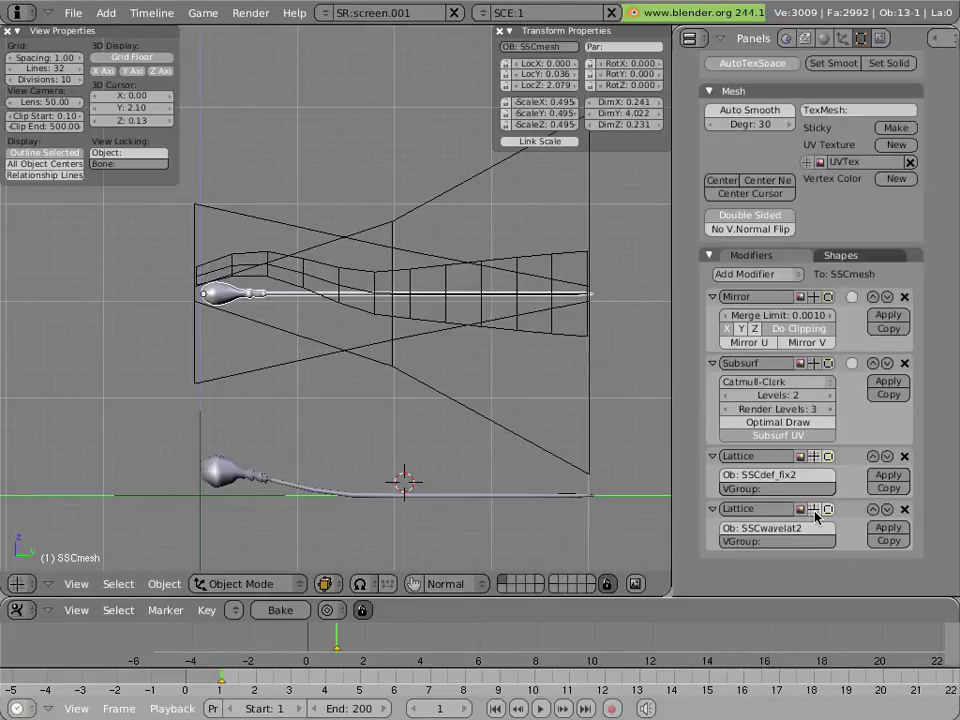
{"action": "left_click", "coordinate": [814, 457]}
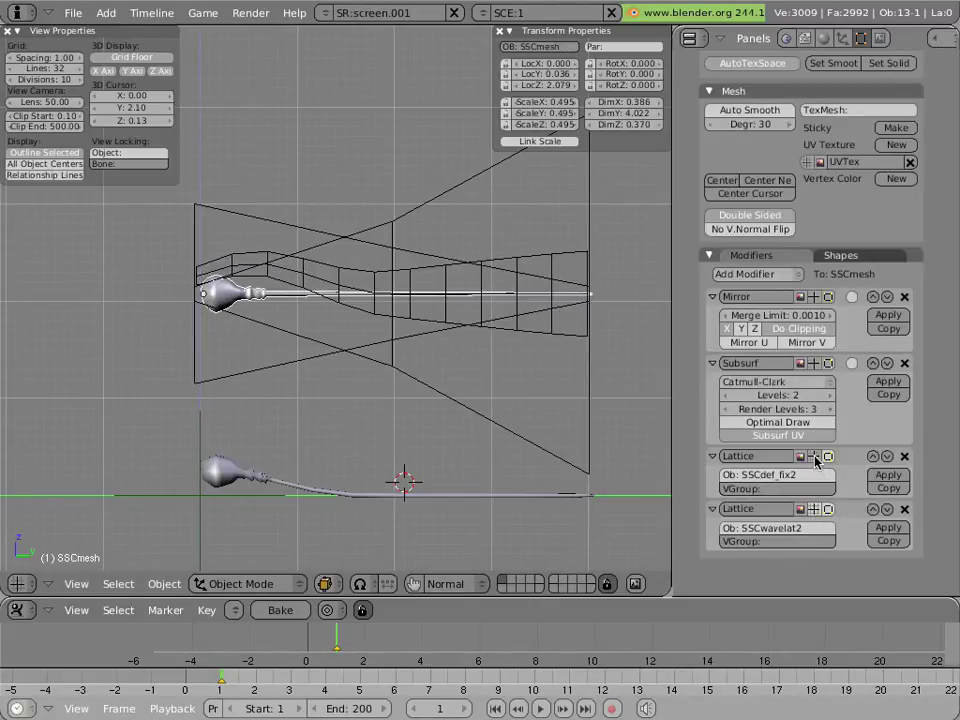
{"action": "left_click", "coordinate": [819, 509]}
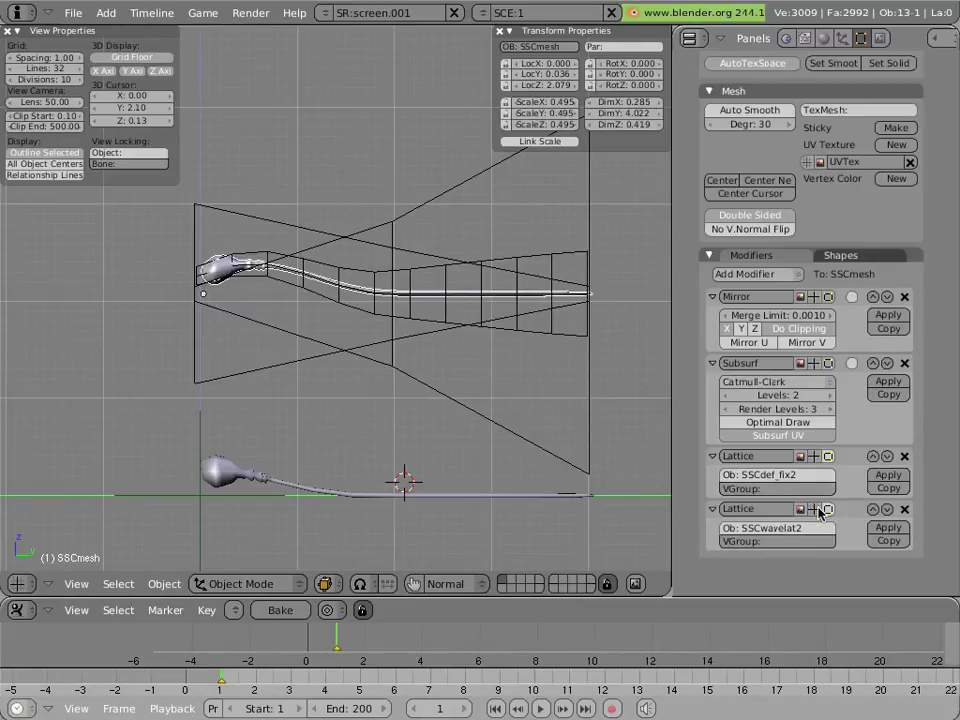
{"action": "left_click_drag", "start_coordinate": [403, 336], "coordinate": [403, 337], "text": "alt"}
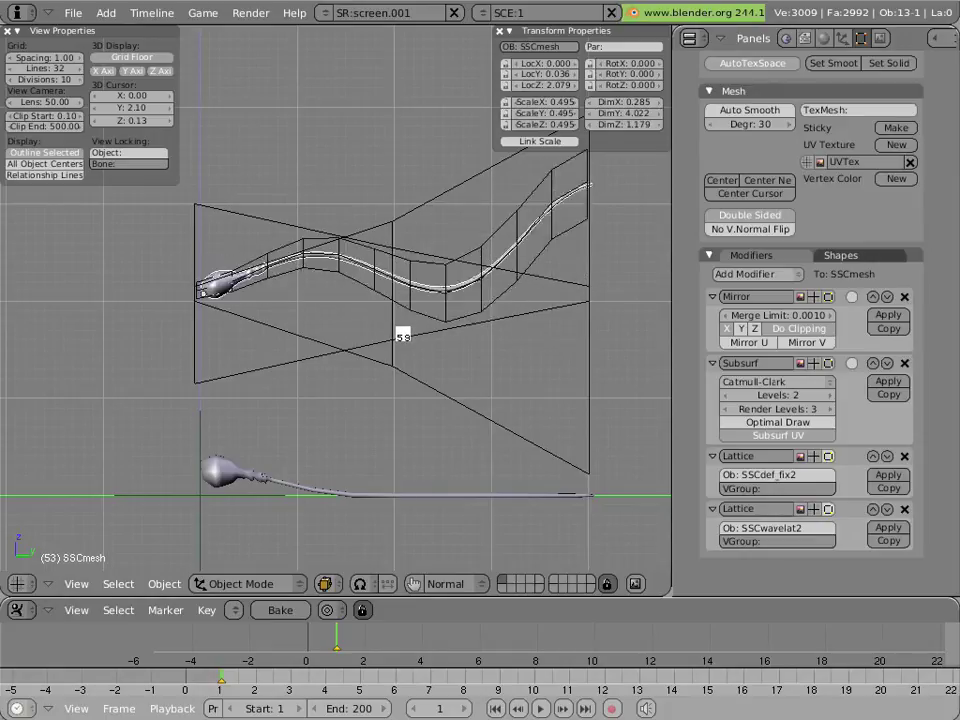